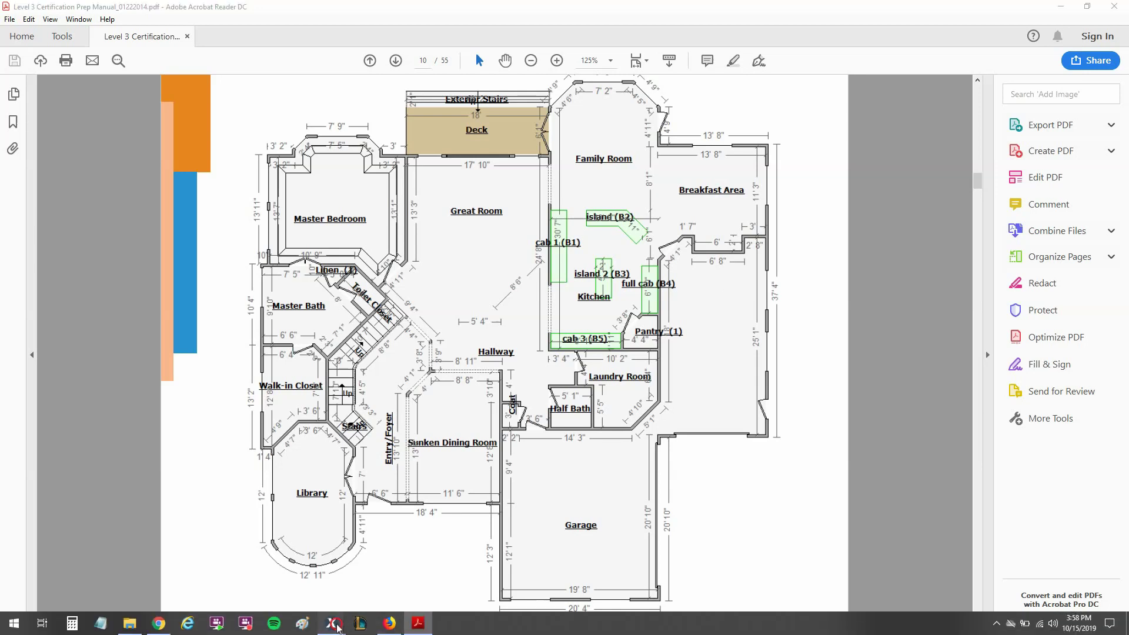
Step: Show the Main Level sketch with the sidebar collapsed, then select the Dining Room/Breakfast Nook wall
{"action": "left_click", "coordinate": [369, 587]}
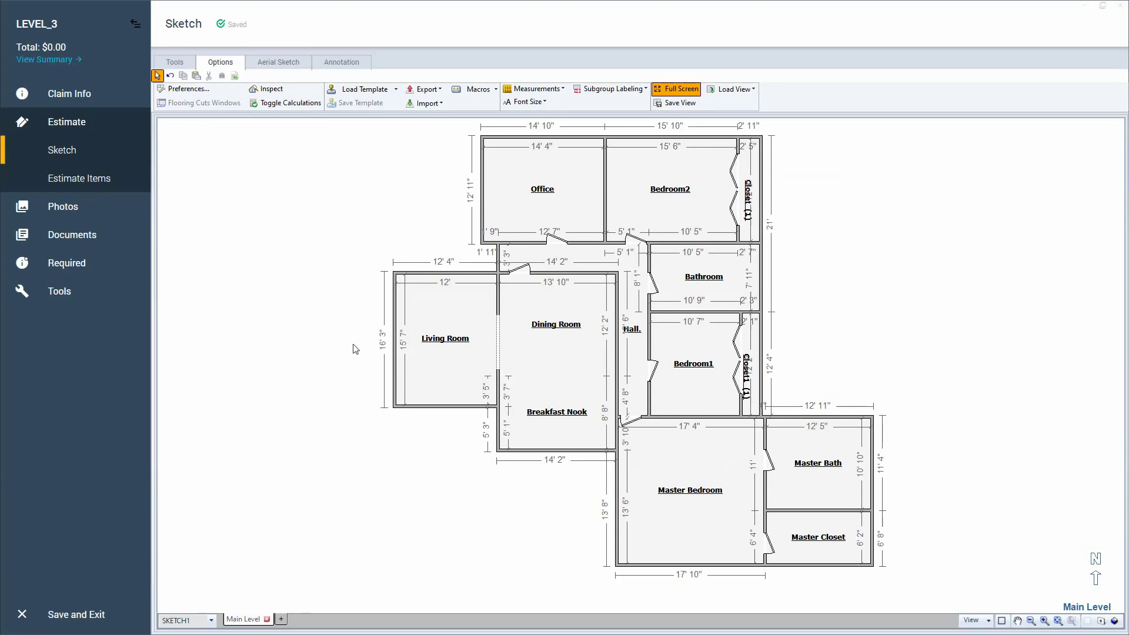
{"action": "left_click", "coordinate": [135, 24]}
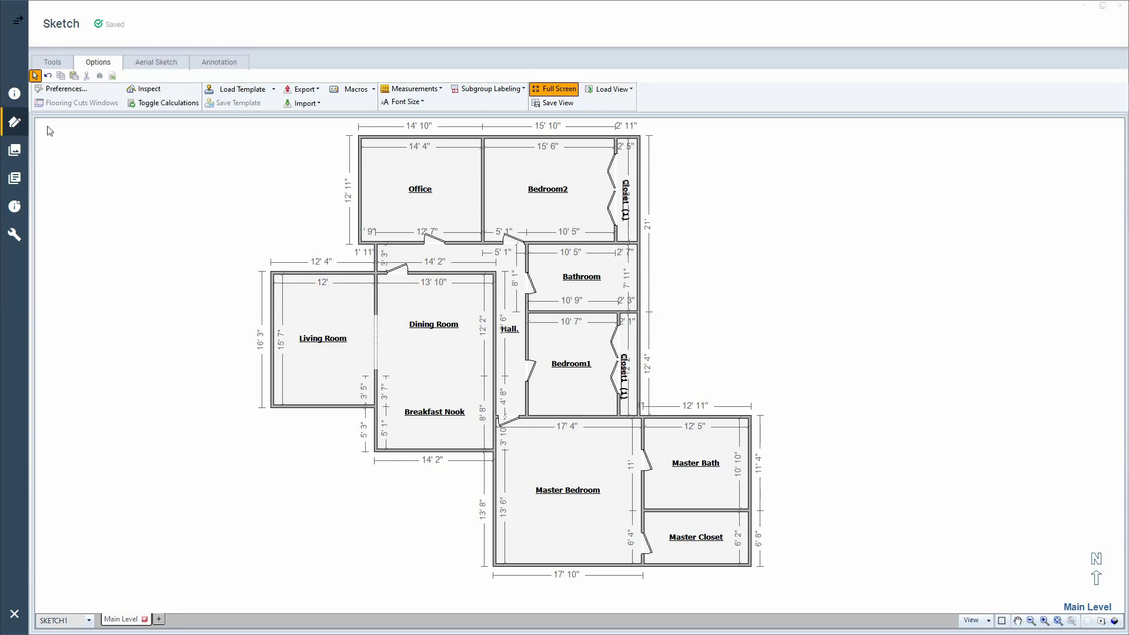
{"action": "left_click", "coordinate": [19, 132]}
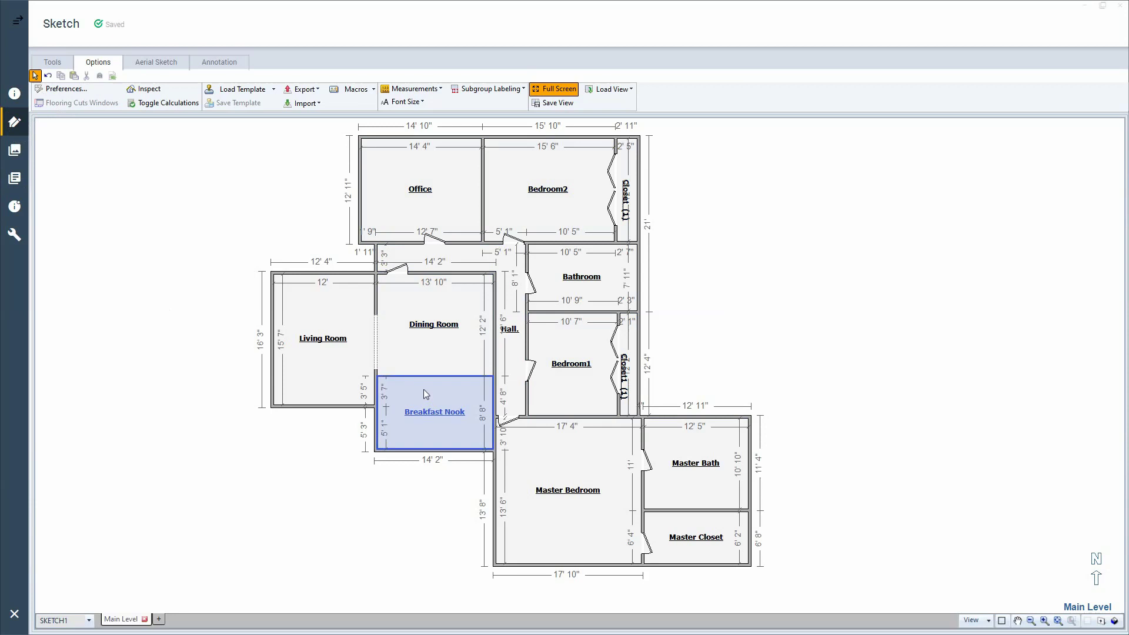
{"action": "left_click", "coordinate": [428, 374]}
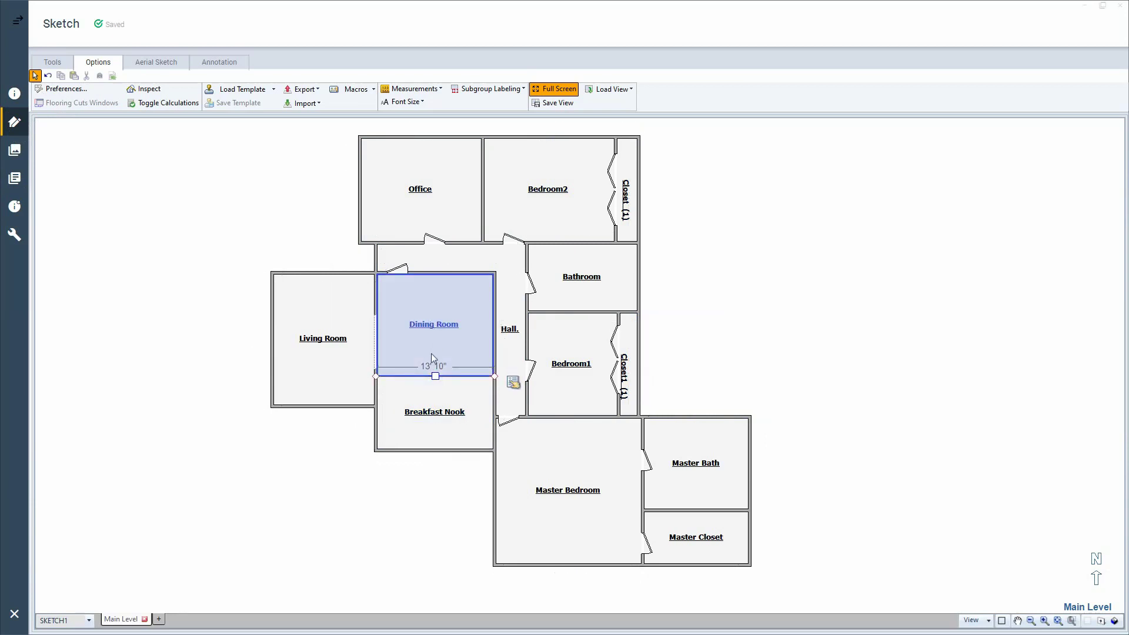
{"action": "key", "text": "3"}
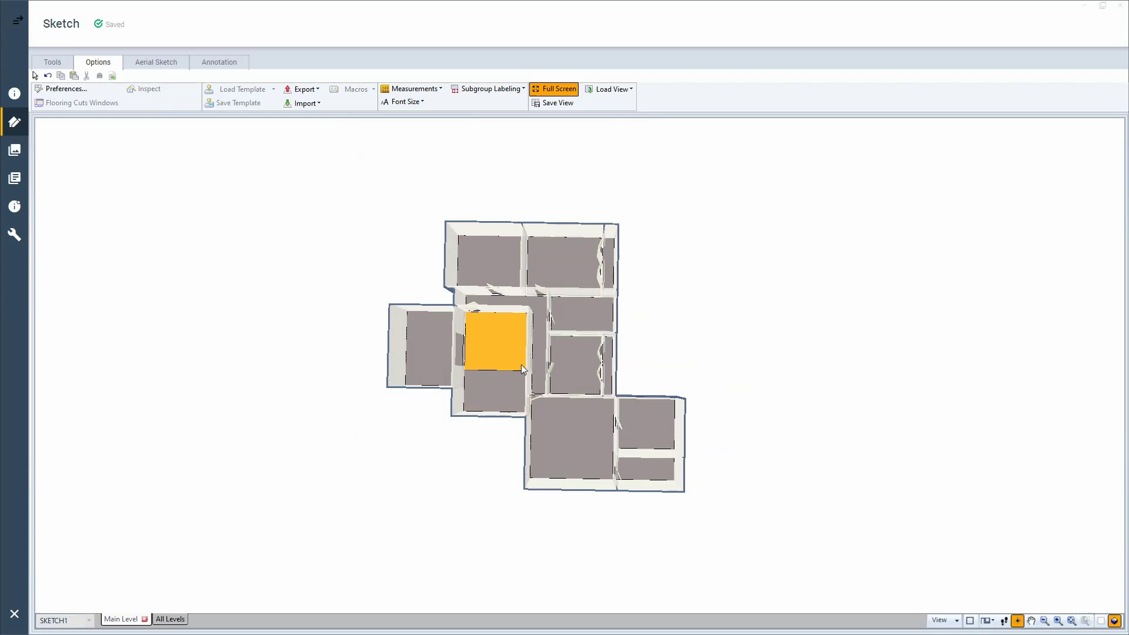
{"action": "left_click_drag", "start_coordinate": [521, 364], "coordinate": [588, 358]}
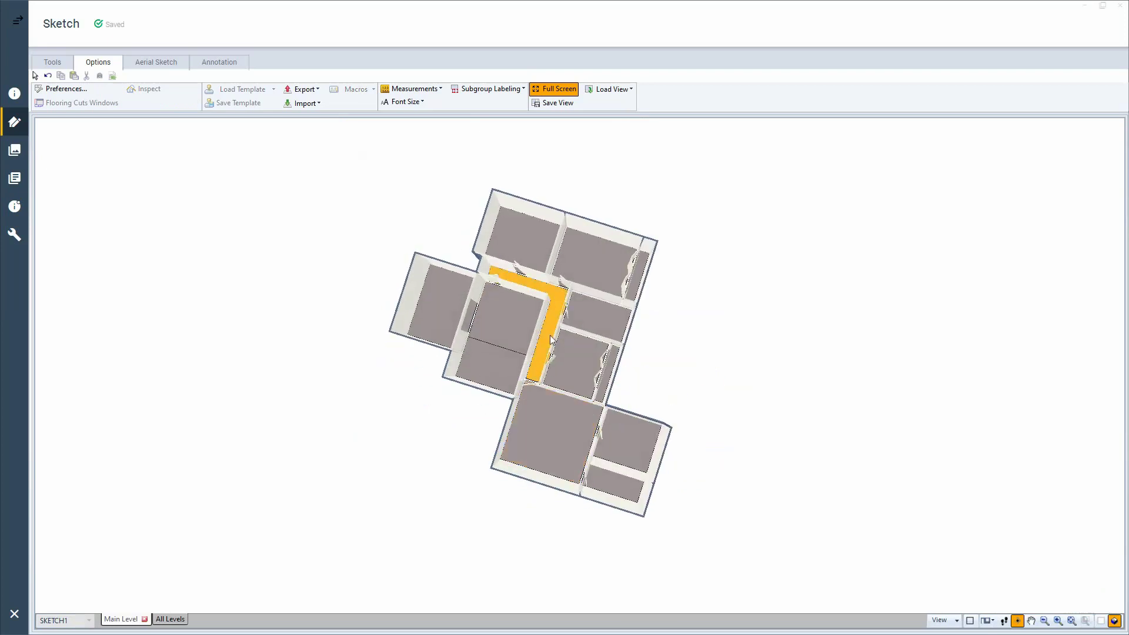
{"action": "key", "text": "Escape"}
{"action": "left_click", "coordinate": [512, 340]}
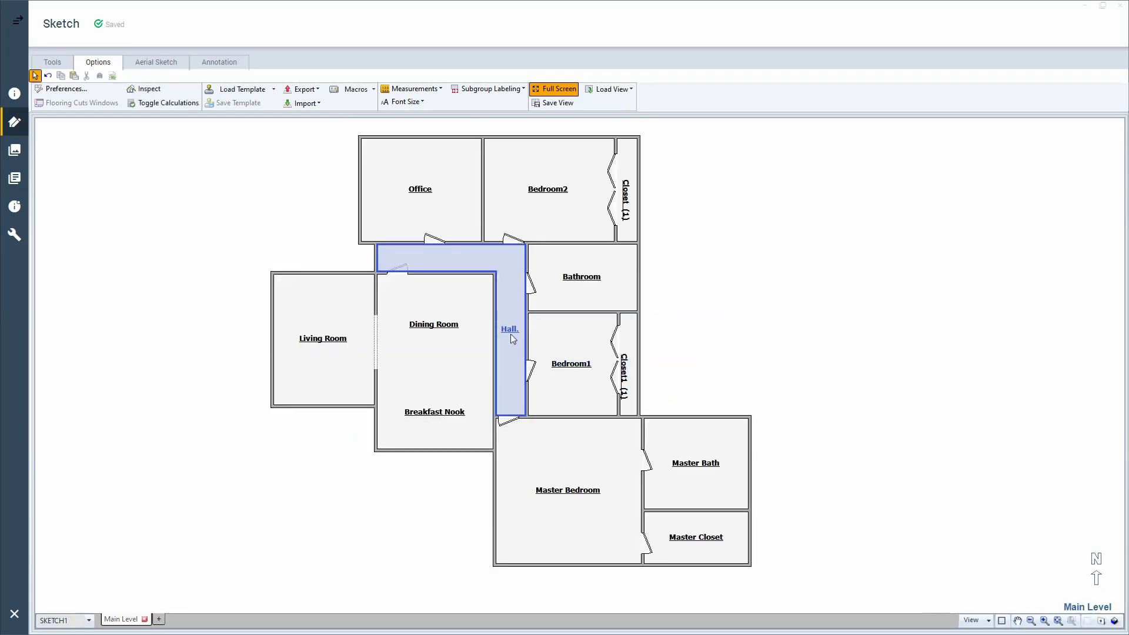
{"action": "left_click", "coordinate": [511, 333]}
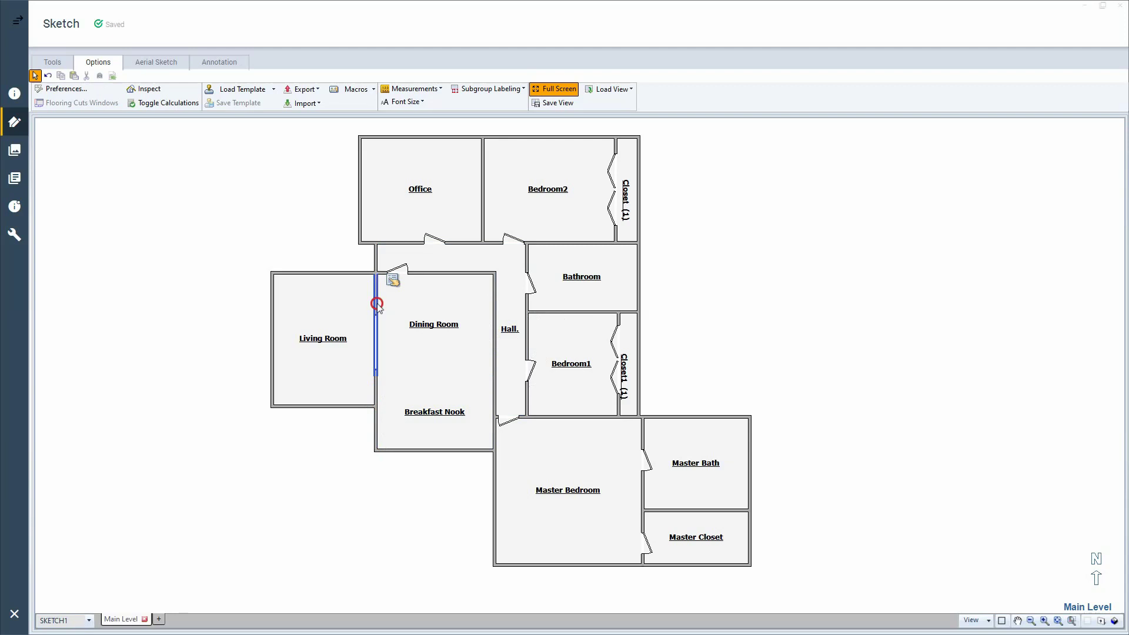
Step: Delete the Living Room walls shared with the Dining Room and Breakfast Nook
{"action": "left_click", "coordinate": [375, 339]}
{"action": "key", "text": "Delete"}
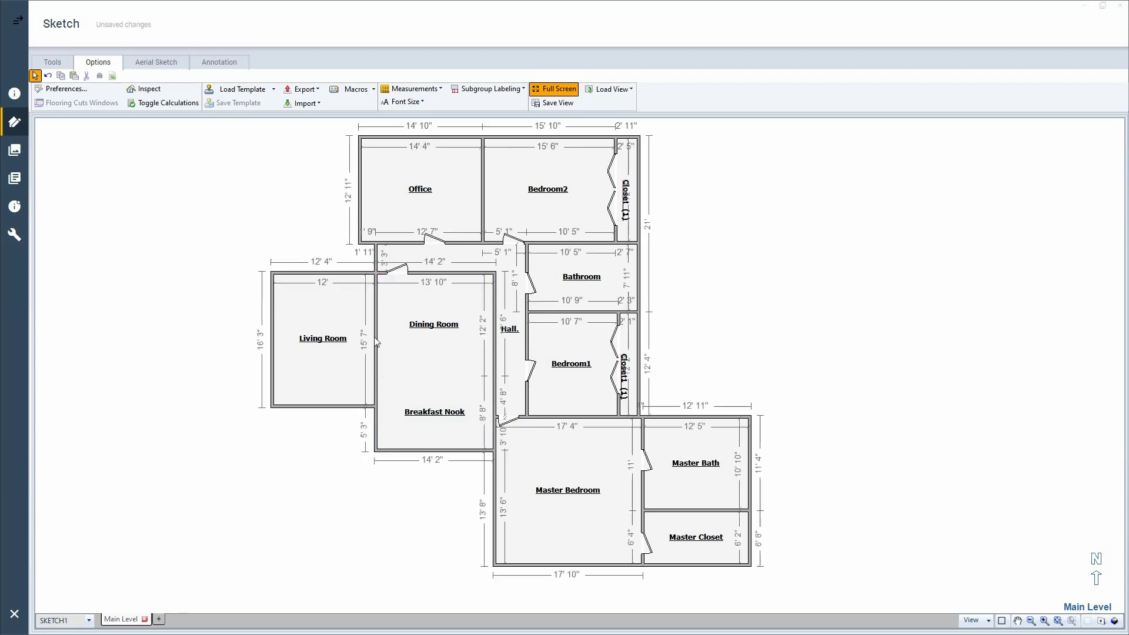
{"action": "left_click", "coordinate": [374, 330]}
{"action": "key", "text": "Delete"}
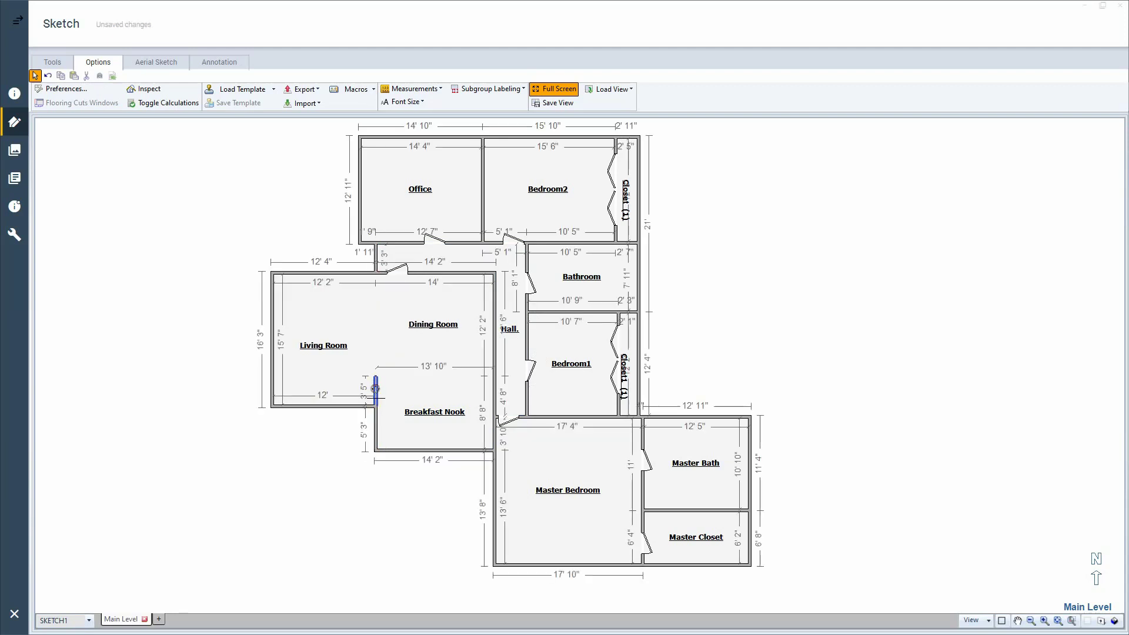
{"action": "left_click", "coordinate": [375, 388]}
{"action": "key", "text": "Delete"}
Step: Inspect the merged open area in 3D, then return to the 2D plan and clear the selection
{"action": "key", "text": "F3"}
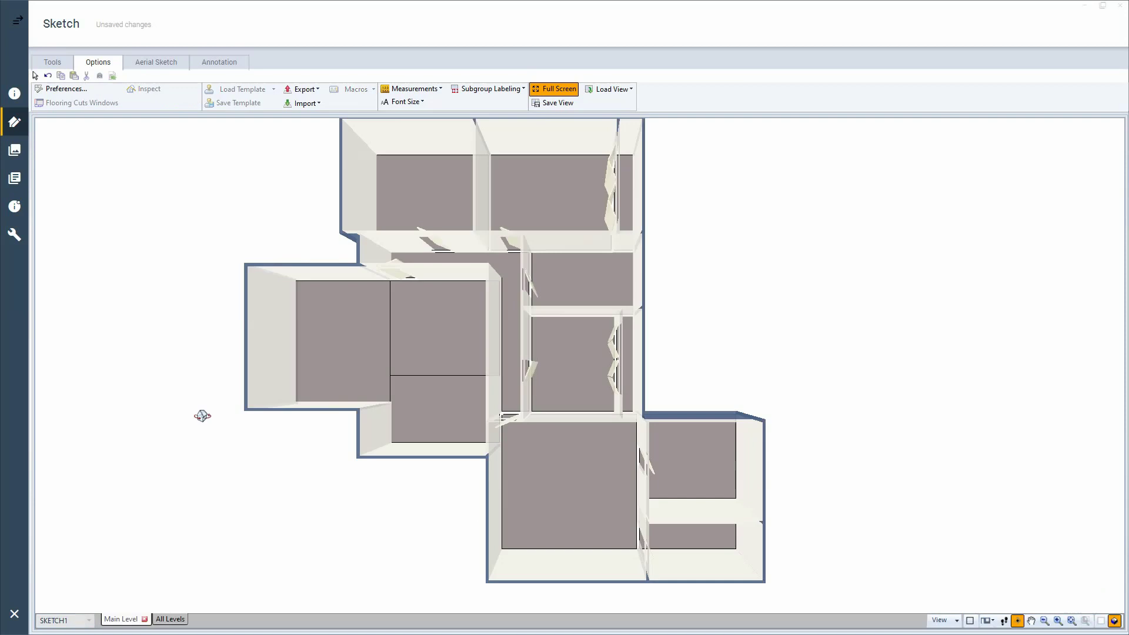
{"action": "mouse_move", "coordinate": [224, 456]}
{"action": "left_mouse_down"}
{"action": "mouse_move", "coordinate": [286, 289]}
{"action": "mouse_move", "coordinate": [197, 323]}
{"action": "left_mouse_up"}
{"action": "key", "text": "F3"}
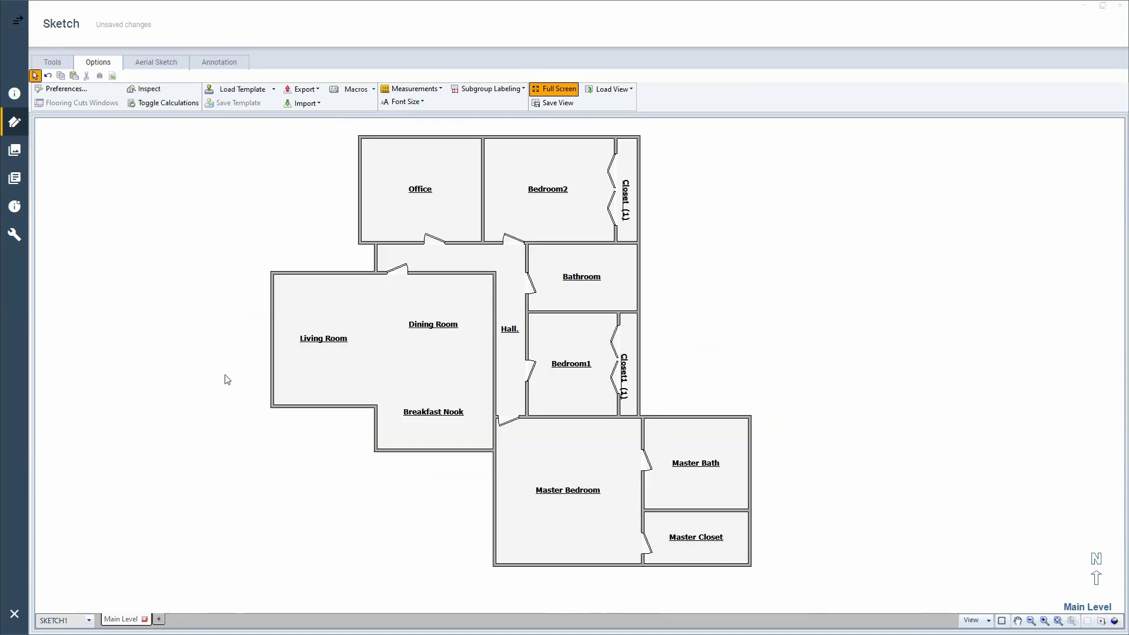
{"action": "left_click", "coordinate": [334, 377]}
{"action": "mouse_move", "coordinate": [331, 336]}
{"action": "left_mouse_down"}
{"action": "mouse_move", "coordinate": [418, 323]}
{"action": "mouse_move", "coordinate": [319, 346]}
{"action": "left_mouse_up"}
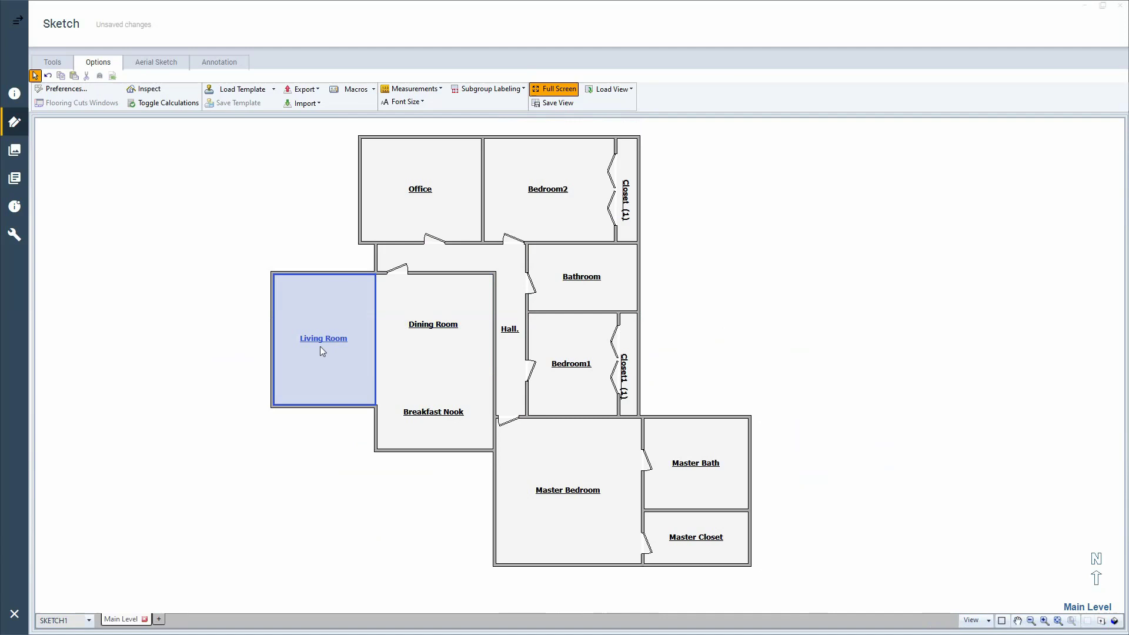
{"action": "key", "text": "Escape"}
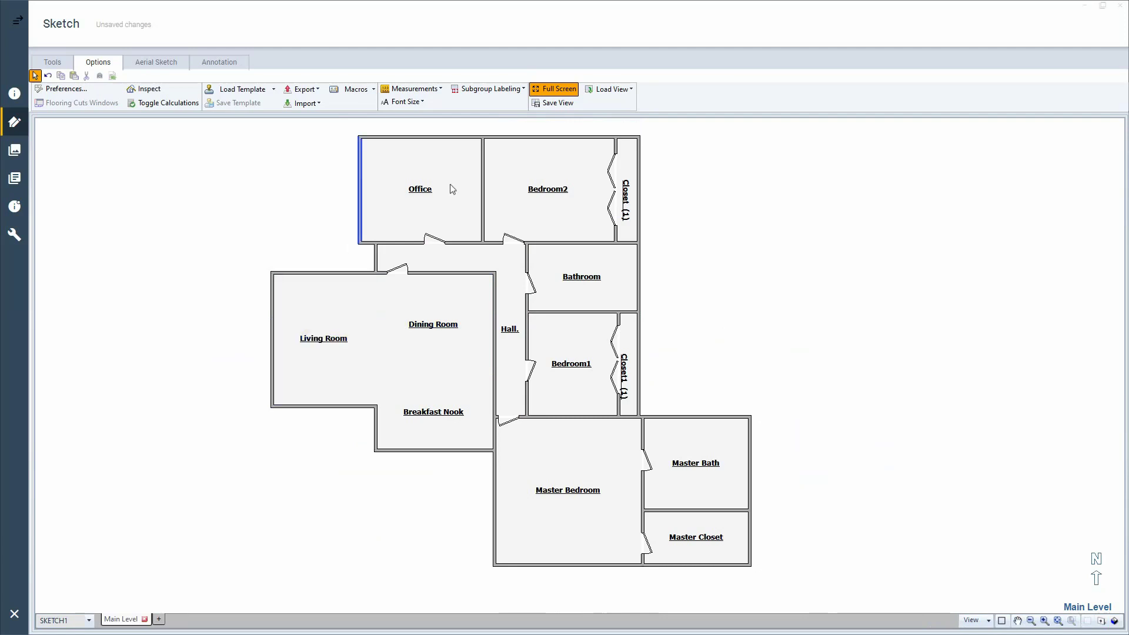
Step: Place a new room right of the plan and reshape it into a 27' 7" × 22' 11" L
{"action": "left_click", "coordinate": [808, 295]}
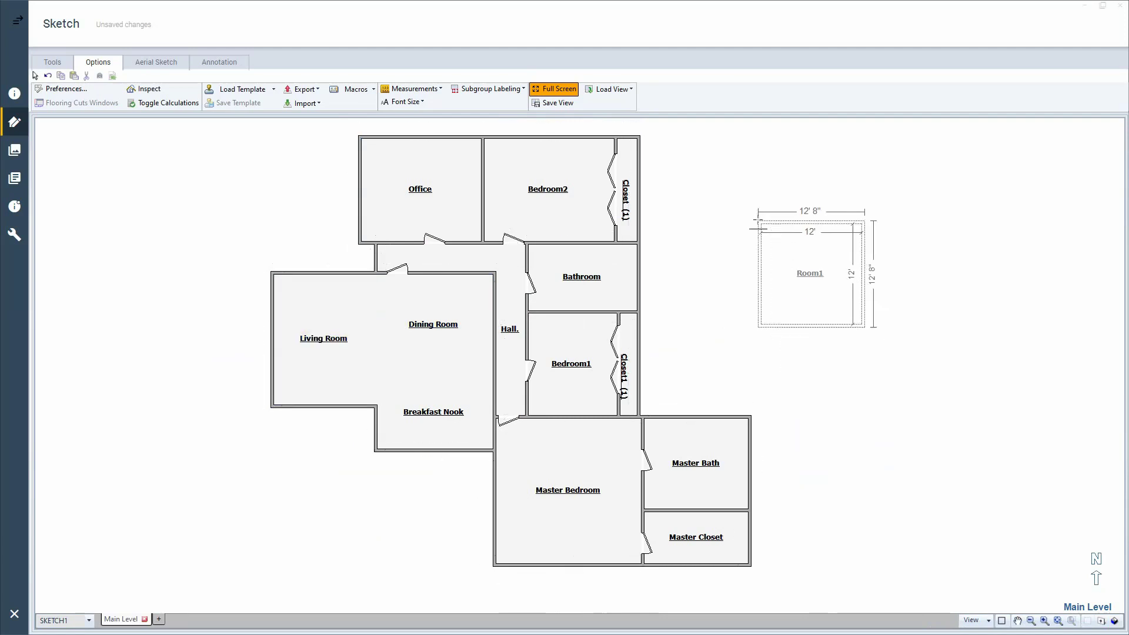
{"action": "left_click", "coordinate": [860, 270]}
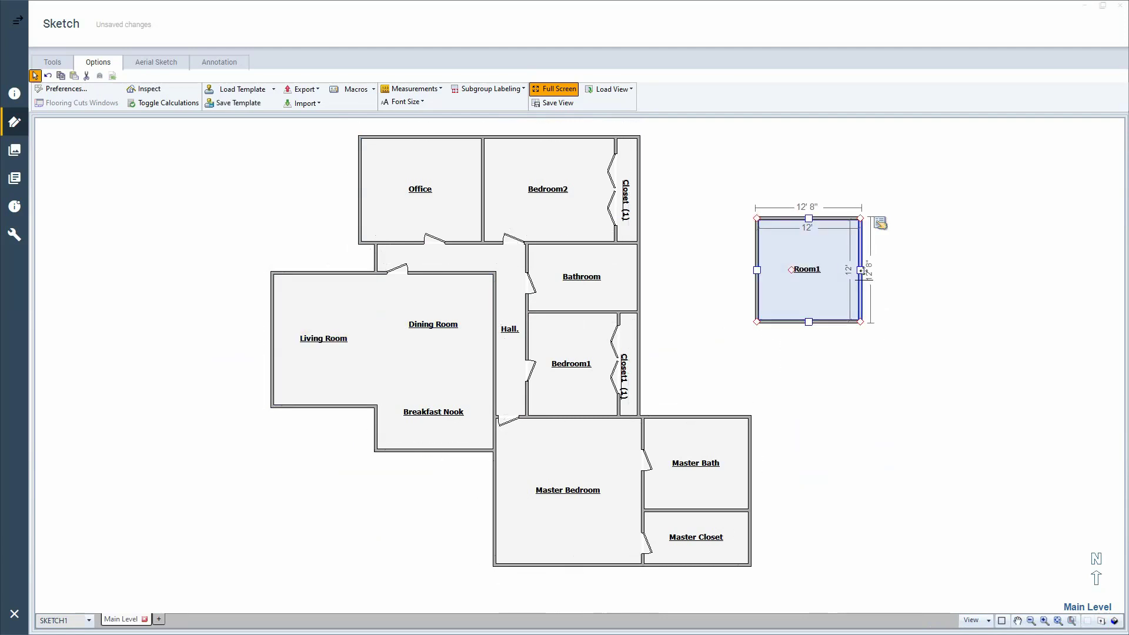
{"action": "left_click_drag", "start_coordinate": [860, 269], "coordinate": [988, 276]}
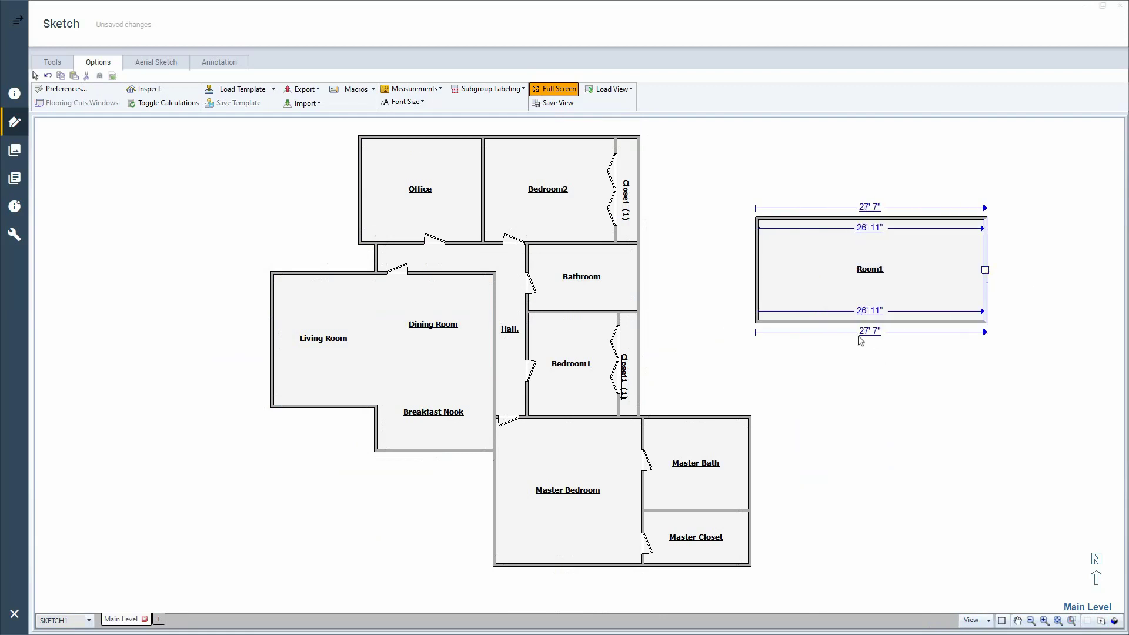
{"action": "left_click", "coordinate": [856, 323]}
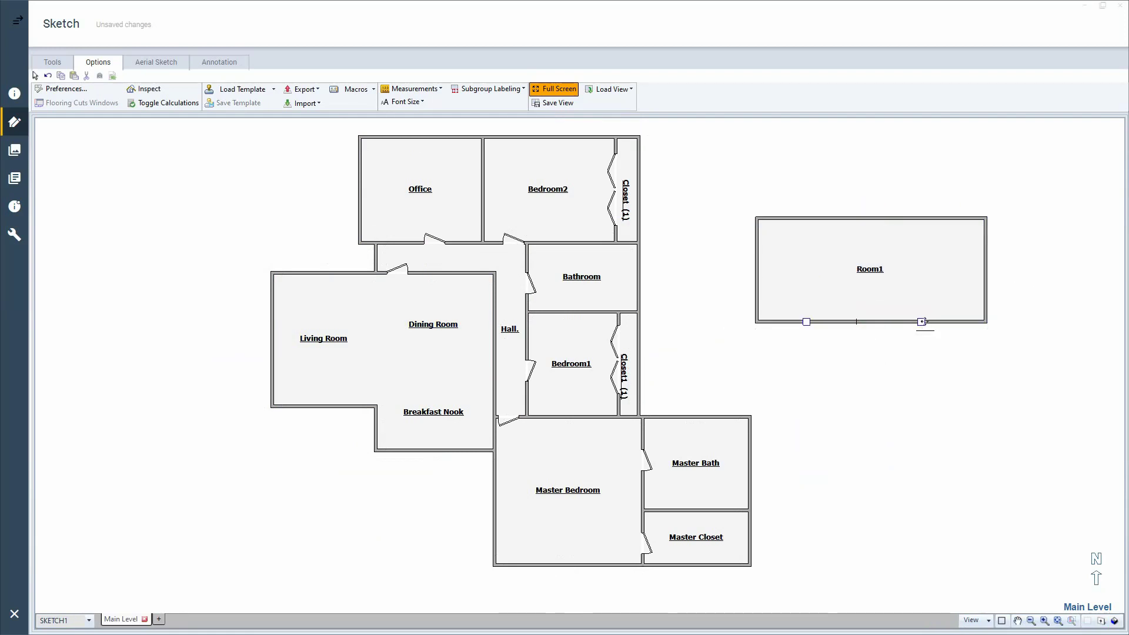
{"action": "left_click_drag", "start_coordinate": [921, 322], "coordinate": [921, 407]}
{"action": "left_click", "coordinate": [914, 337]}
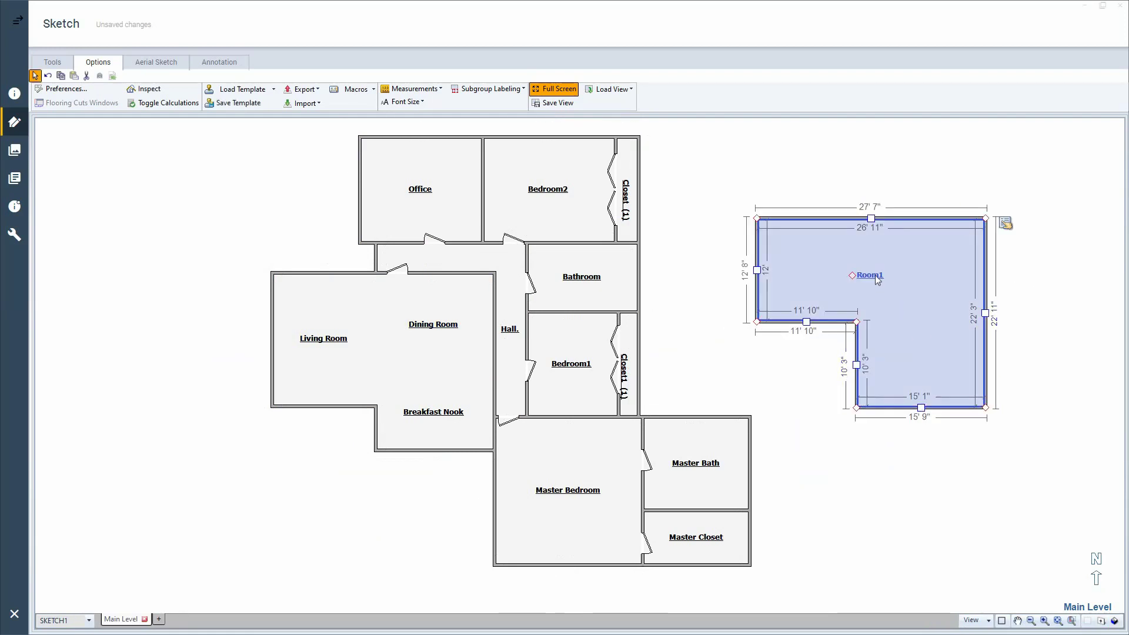
{"action": "left_click", "coordinate": [806, 322]}
{"action": "left_click_drag", "start_coordinate": [806, 322], "coordinate": [806, 369]}
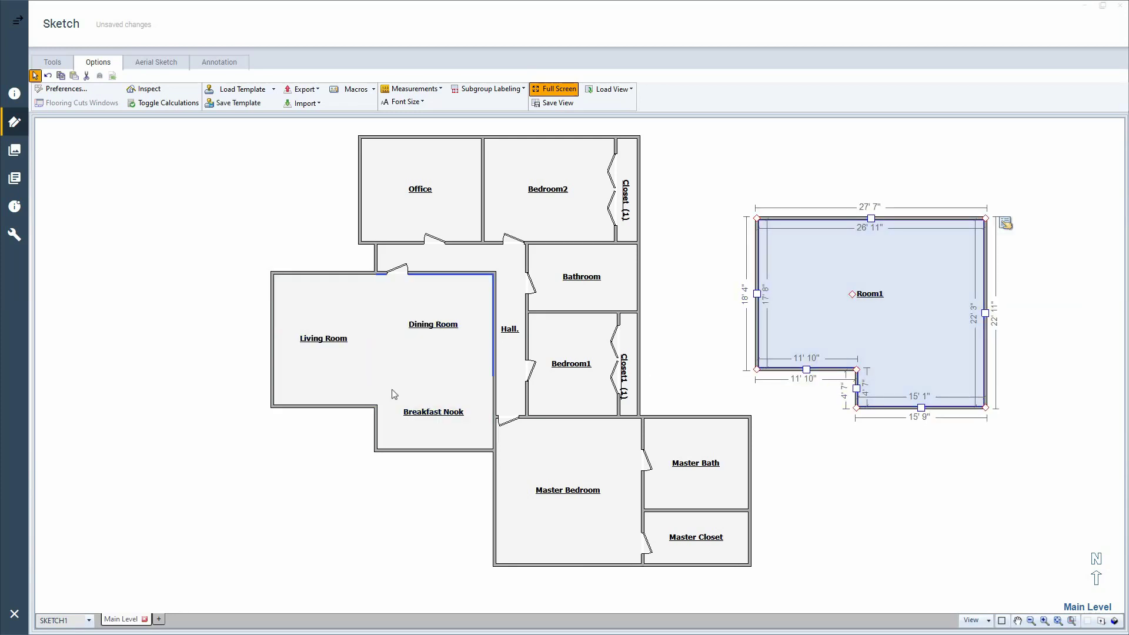
Step: Rename the new Room1 to Great Room
{"action": "double_click", "coordinate": [869, 293]}
{"action": "type", "text": "Gre"}
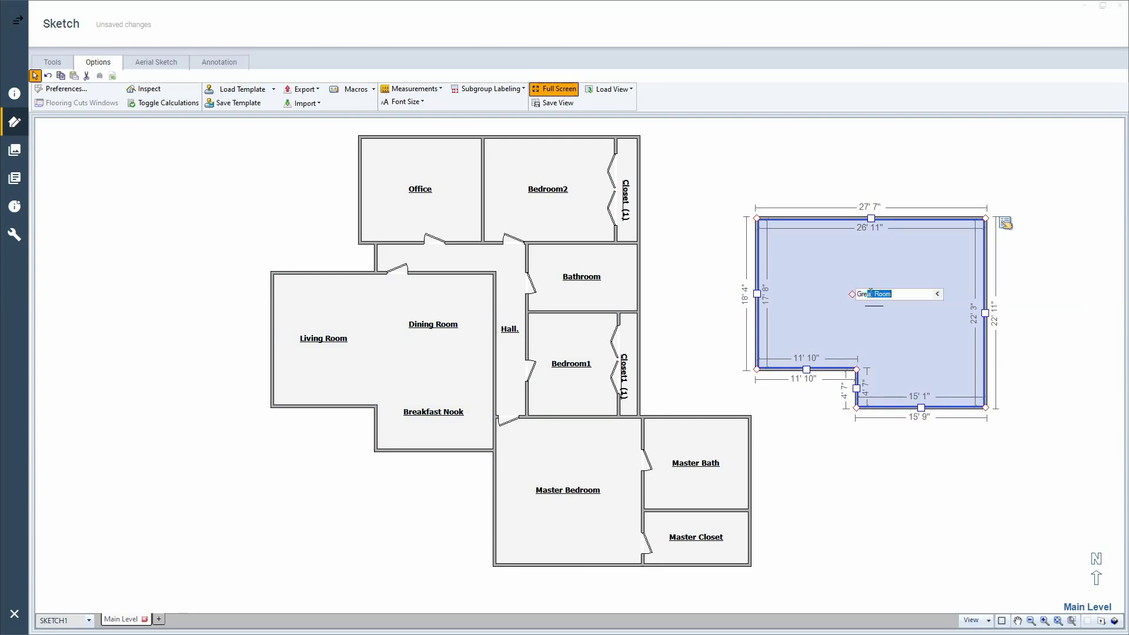
{"action": "type", "text": "at"}
{"action": "key", "text": "Return"}
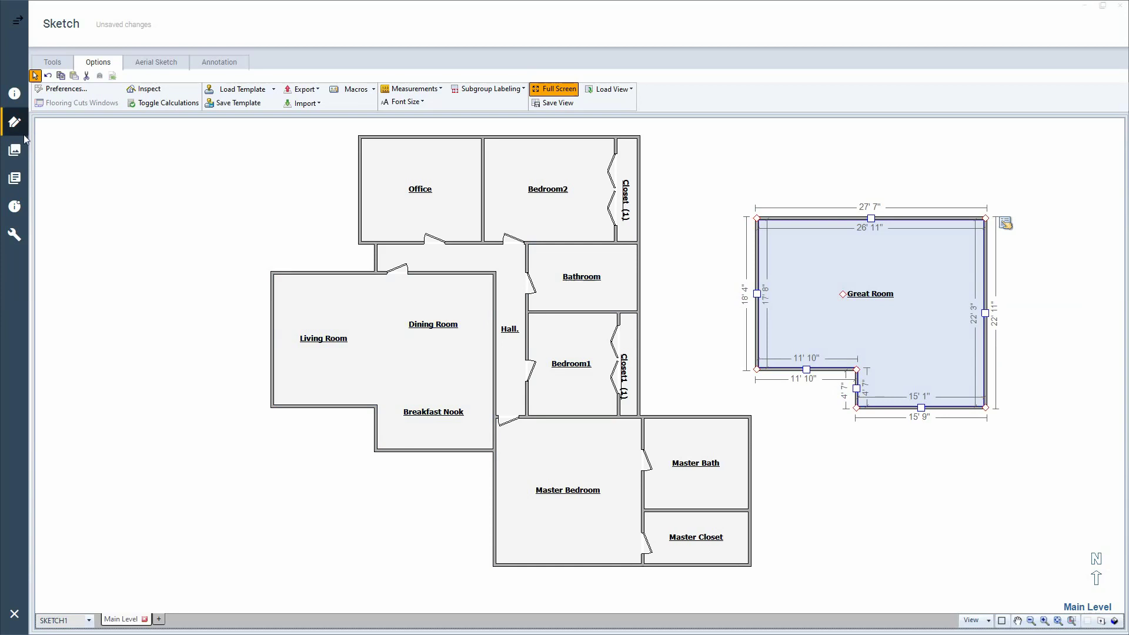
{"action": "left_click", "coordinate": [23, 24]}
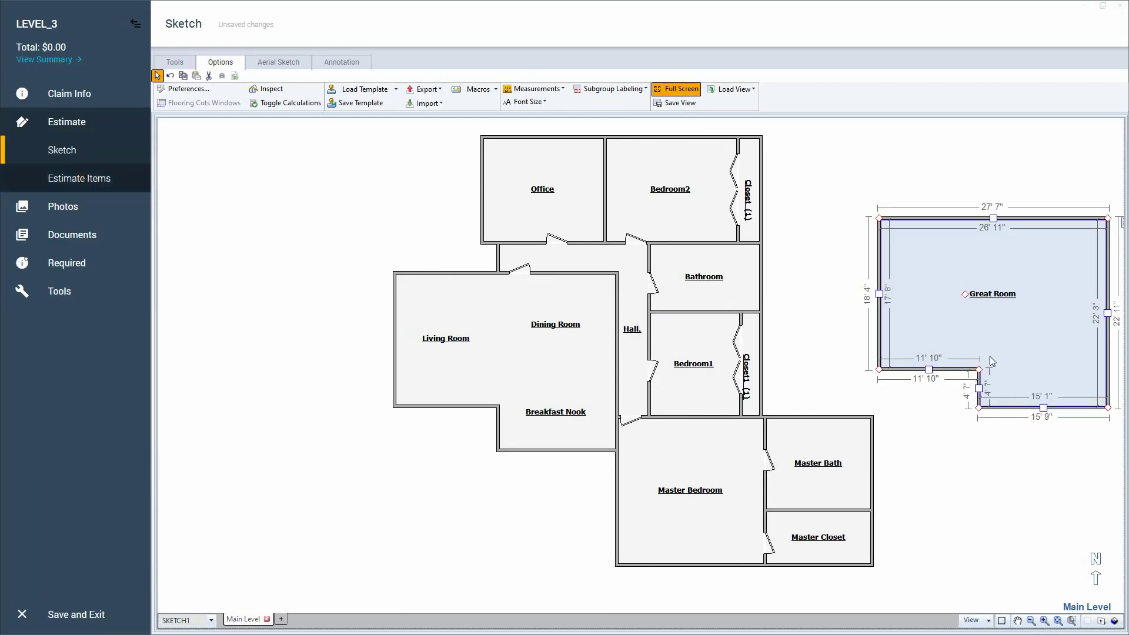
Step: Add the one-coat paint line item (PNTP) to the Great Room in the estimate
{"action": "left_click", "coordinate": [85, 176]}
{"action": "left_click", "coordinate": [234, 261]}
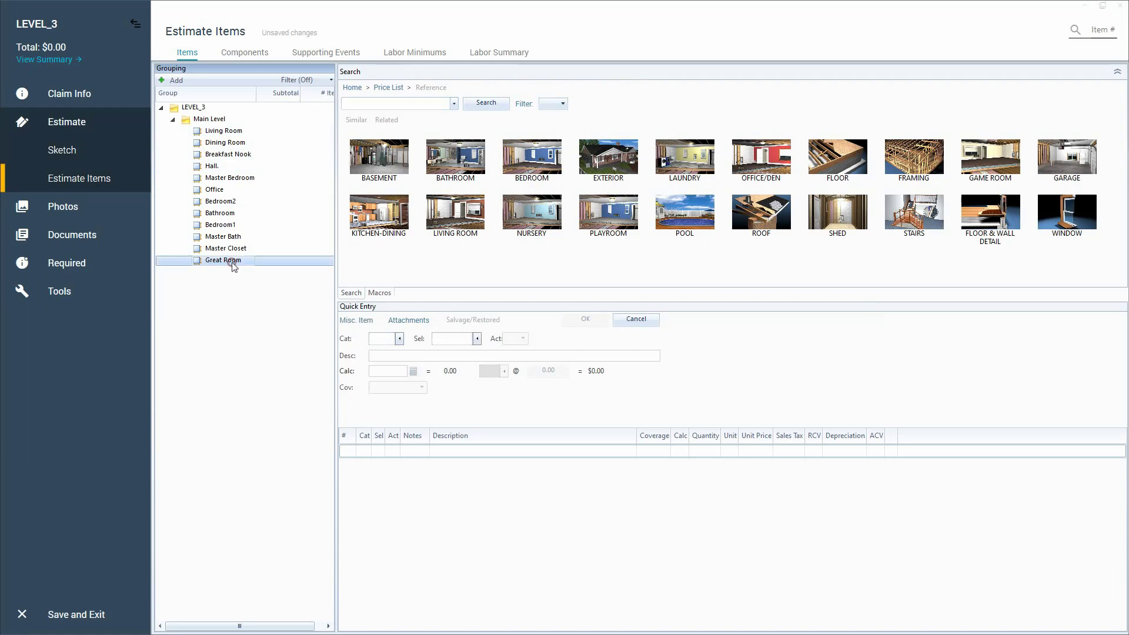
{"action": "left_click", "coordinate": [385, 339]}
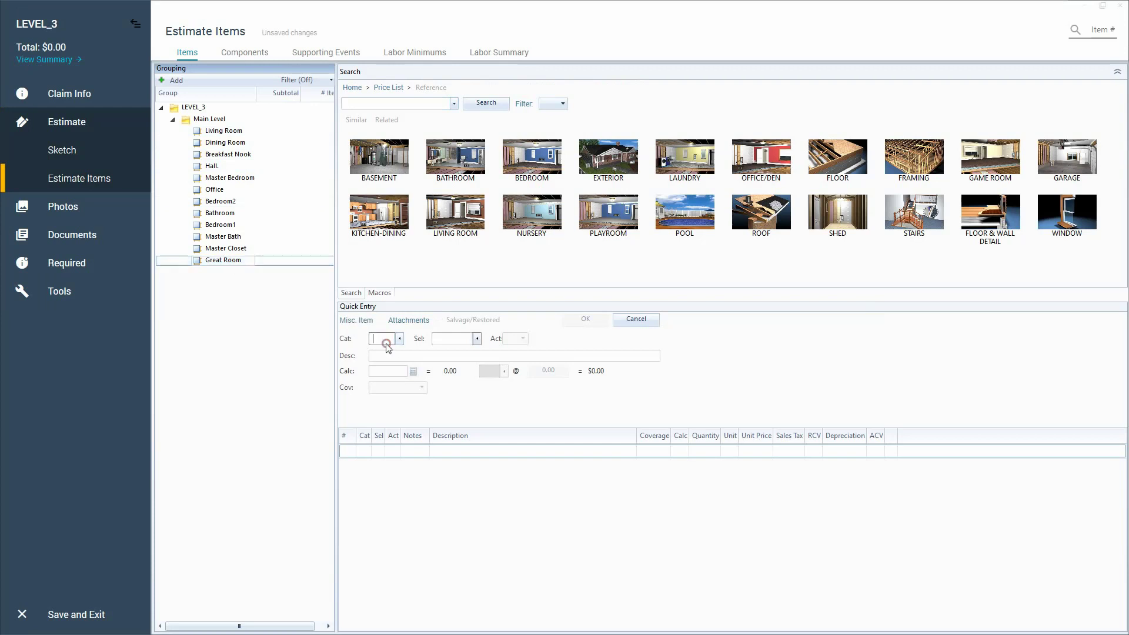
{"action": "type", "text": "PNTP"}
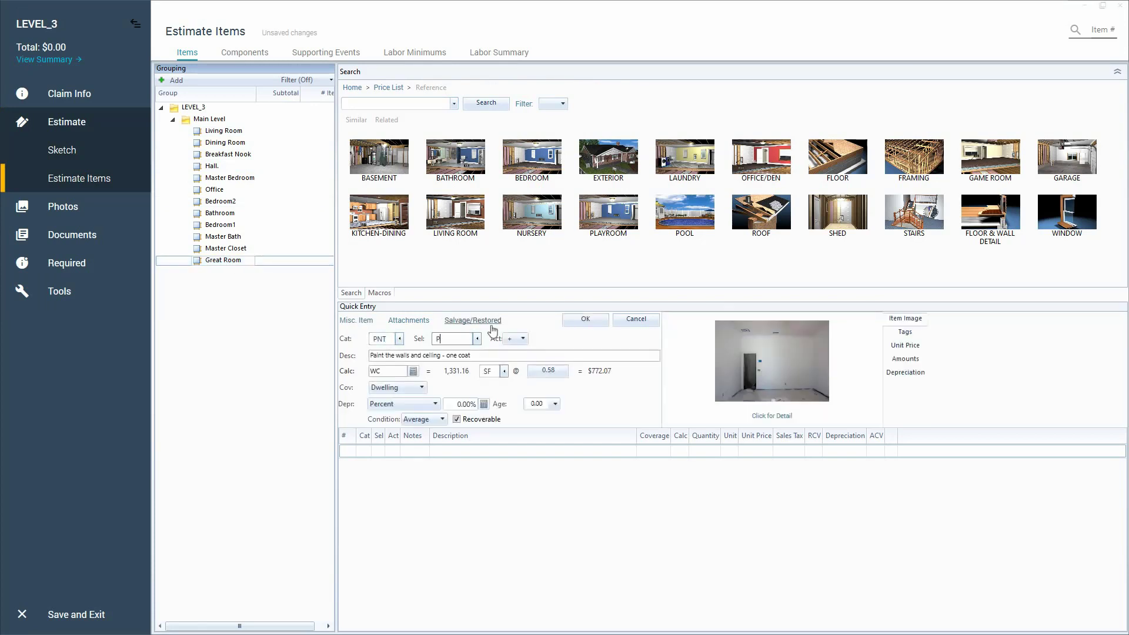
{"action": "left_click", "coordinate": [573, 320]}
Step: Review the line items of the Living Room, Dining Room and Breakfast Nook
{"action": "left_click", "coordinate": [225, 133]}
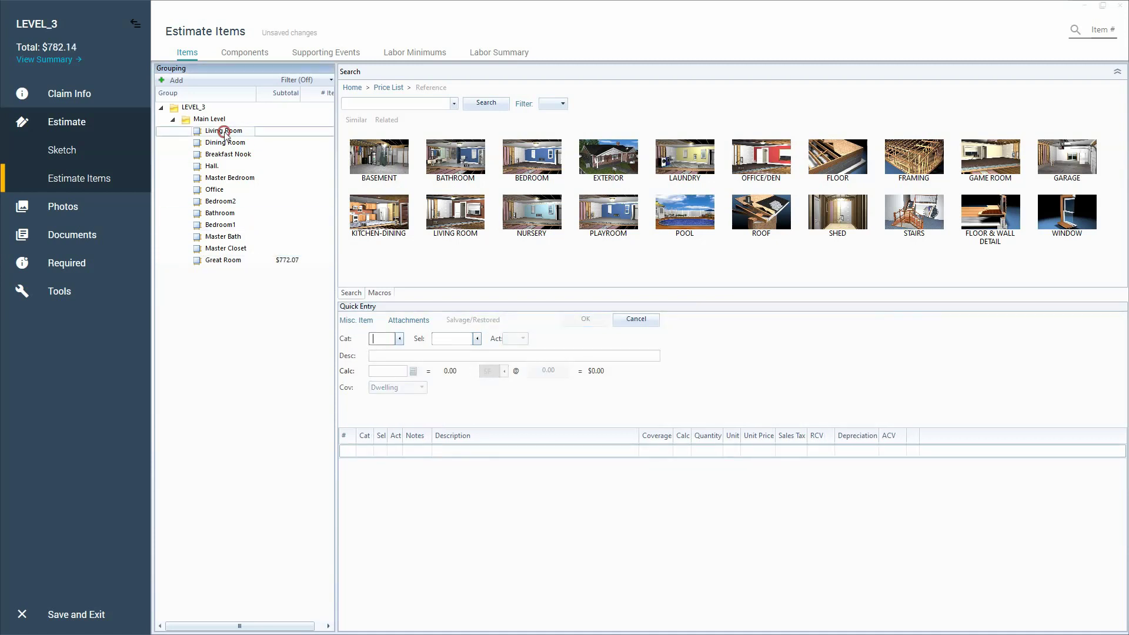
{"action": "left_click", "coordinate": [224, 143]}
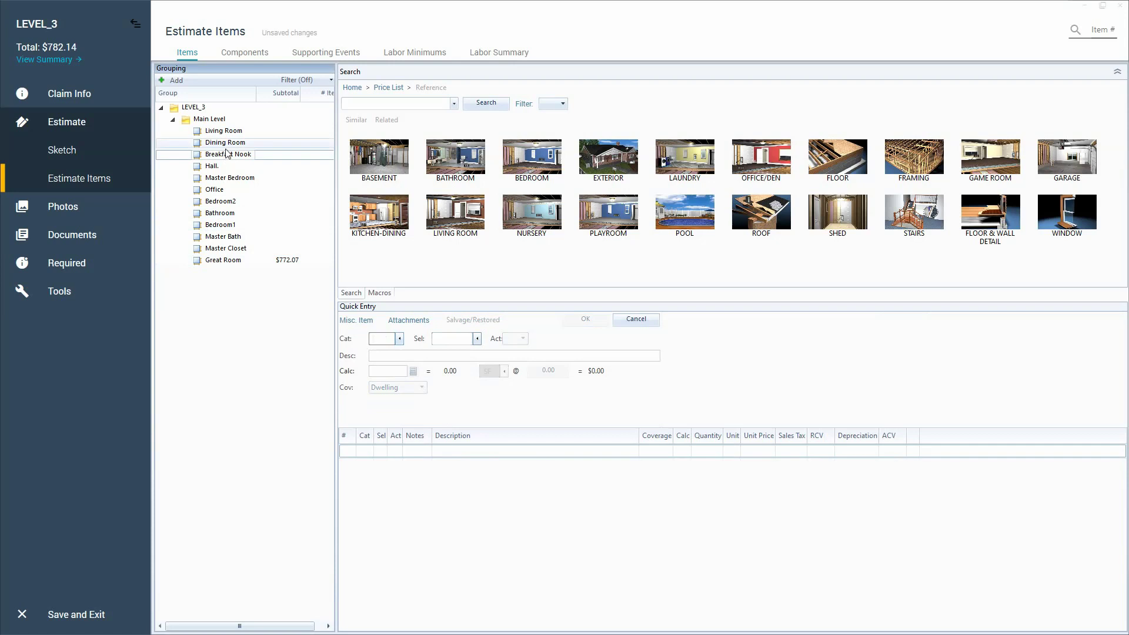
{"action": "left_click", "coordinate": [228, 144]}
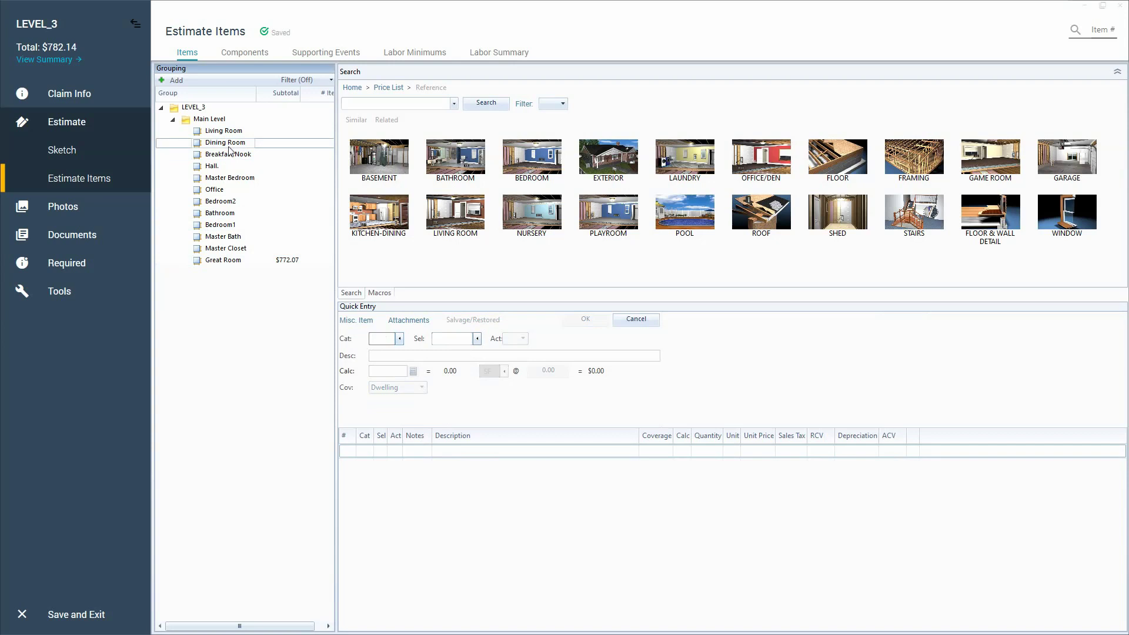
{"action": "left_click", "coordinate": [220, 134]}
{"action": "left_click", "coordinate": [225, 144]}
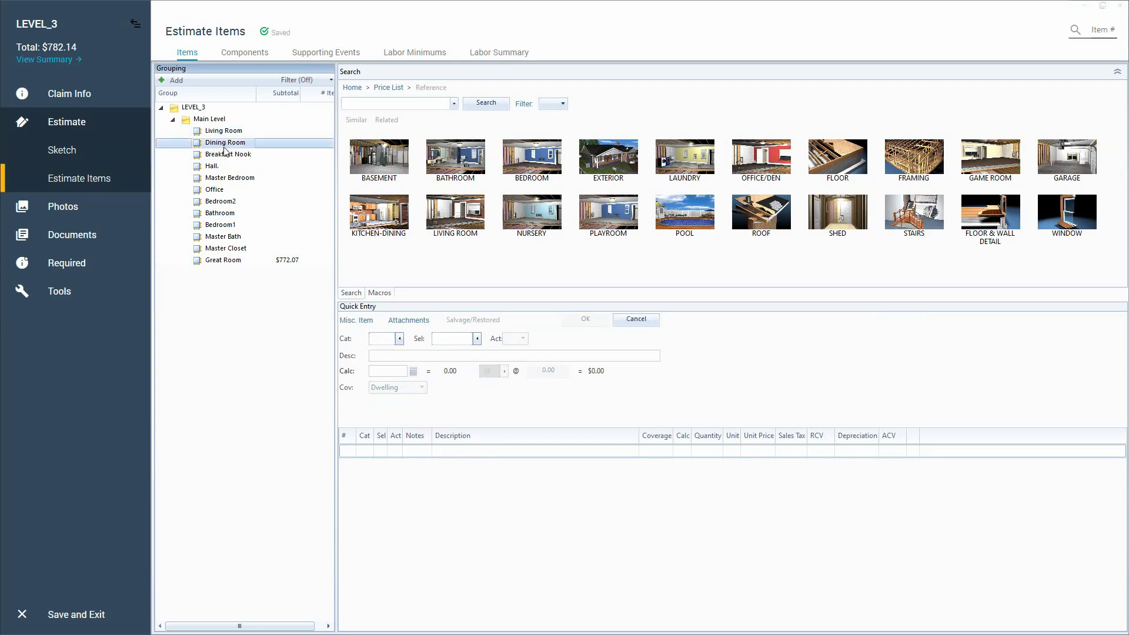
{"action": "left_click", "coordinate": [228, 132]}
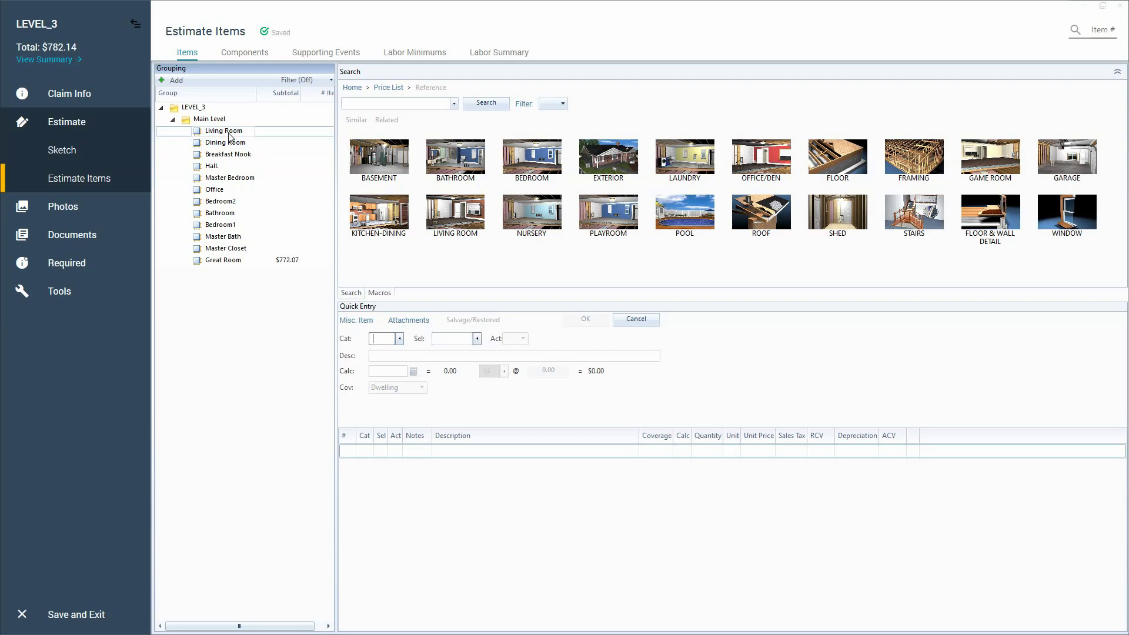
{"action": "left_click", "coordinate": [234, 144]}
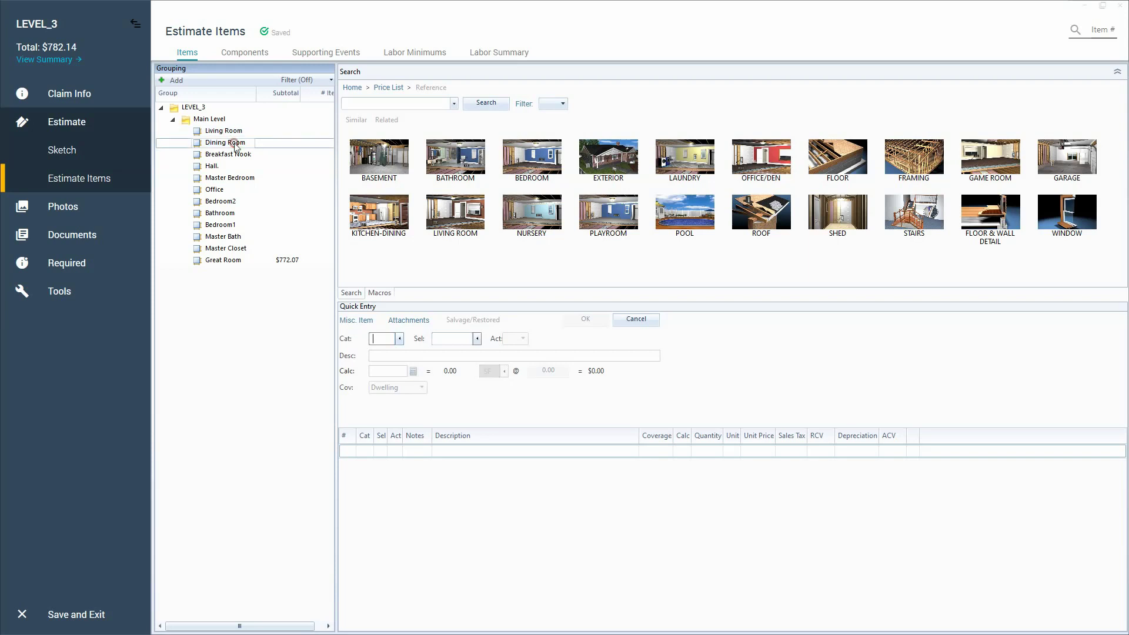
{"action": "left_click", "coordinate": [233, 132]}
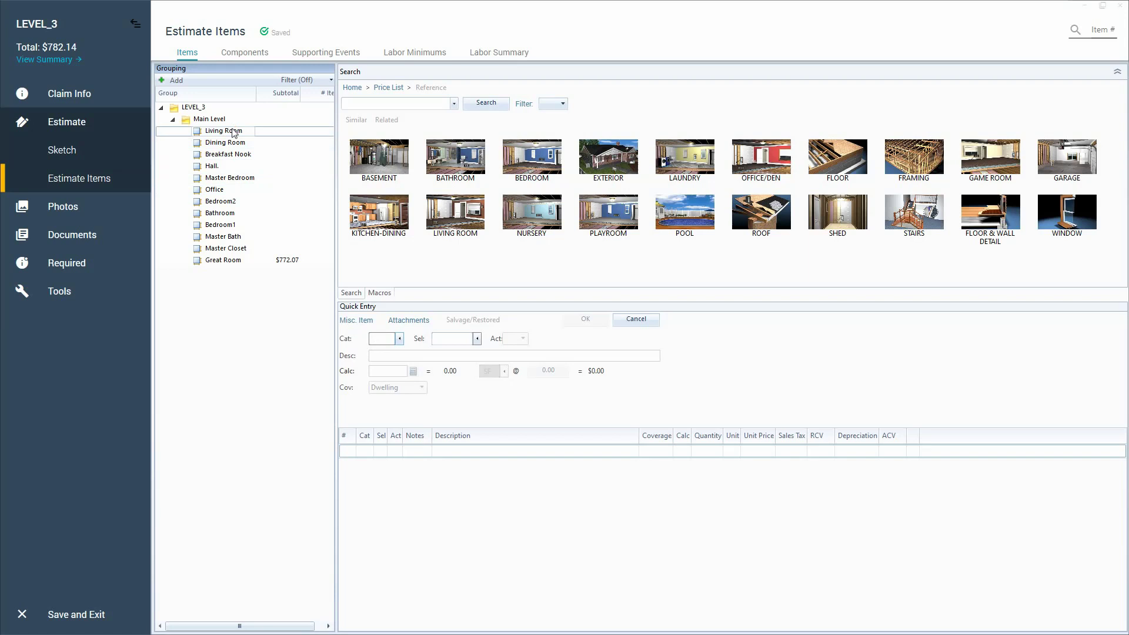
{"action": "left_click", "coordinate": [238, 154]}
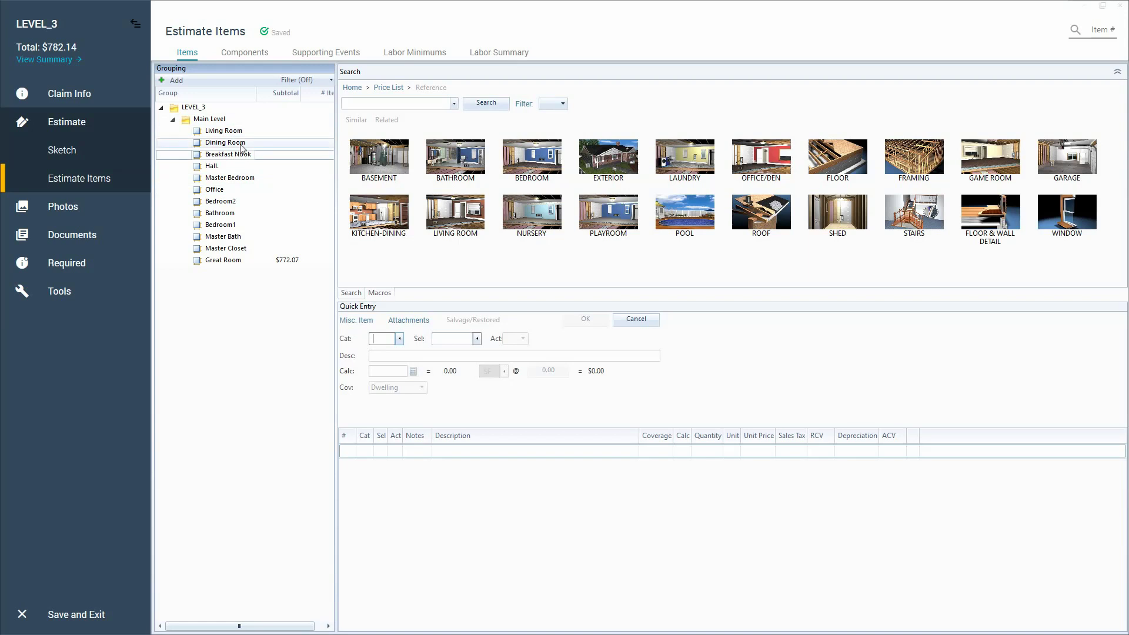
{"action": "left_click", "coordinate": [243, 155]}
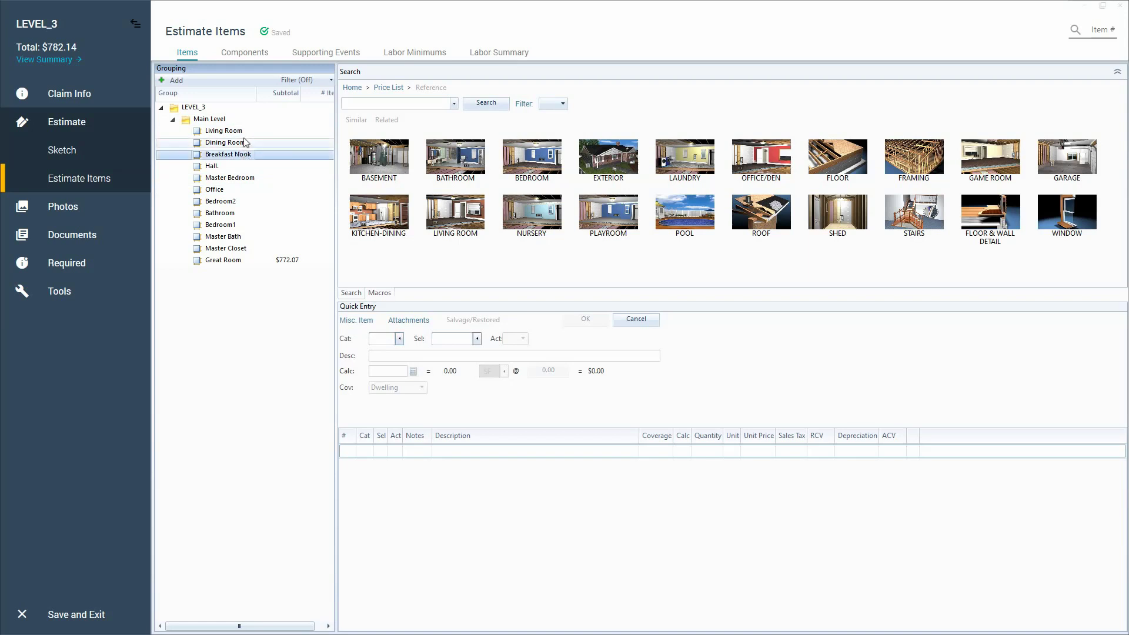
{"action": "left_click", "coordinate": [243, 131]}
{"action": "left_click", "coordinate": [243, 152]}
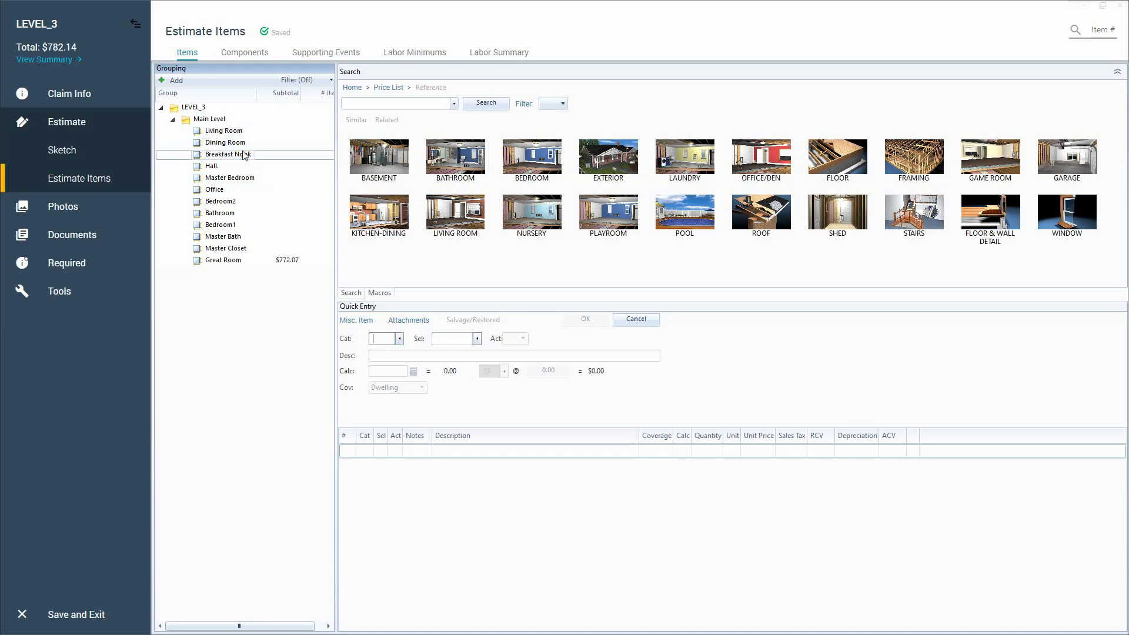
Step: Check the Great Room's 1331.16 SF paint item, then return to the sketch with Living Room selected
{"action": "left_click", "coordinate": [225, 261]}
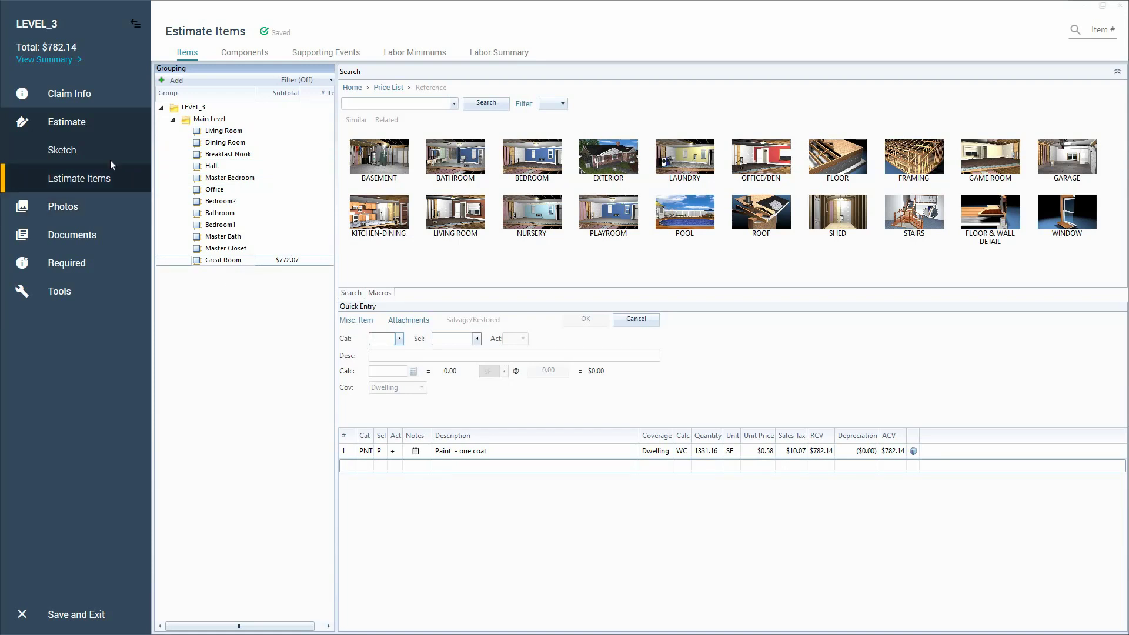
{"action": "left_click", "coordinate": [82, 153]}
{"action": "left_click", "coordinate": [475, 359]}
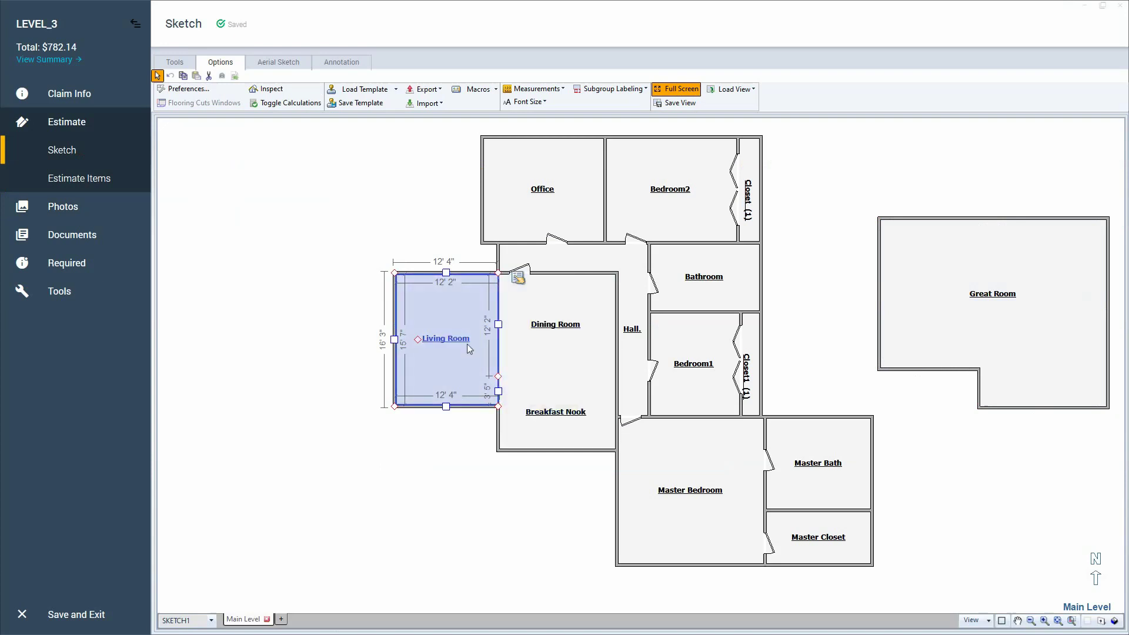
Step: Drag the Great Room left toward the Main Level plan, then select the Hall
{"action": "left_click", "coordinate": [612, 449]}
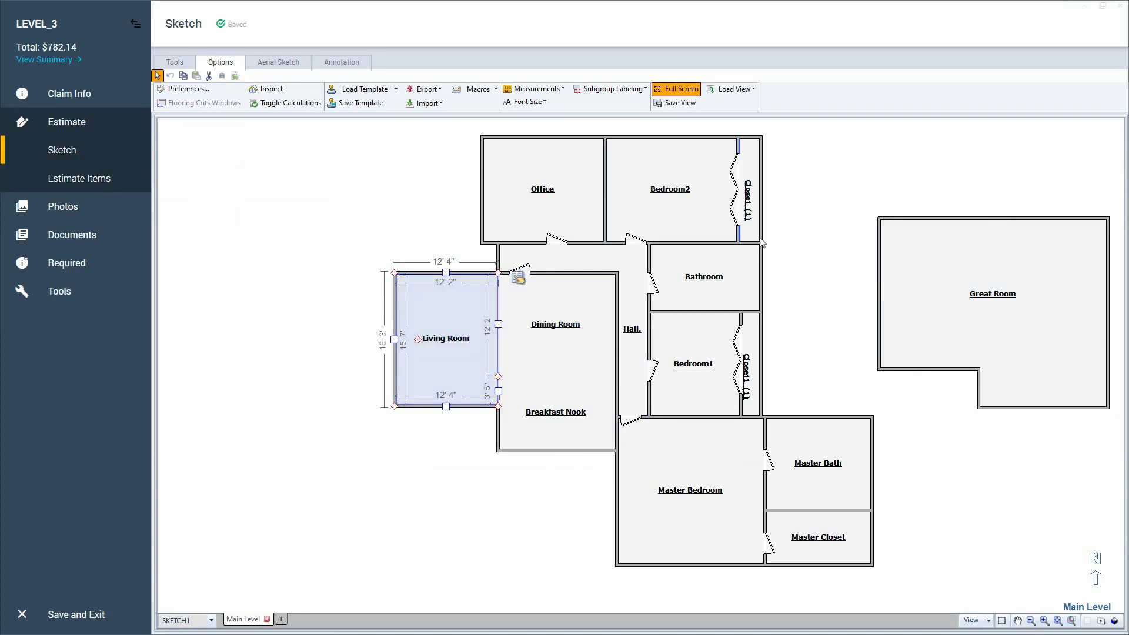
{"action": "left_click", "coordinate": [1010, 337]}
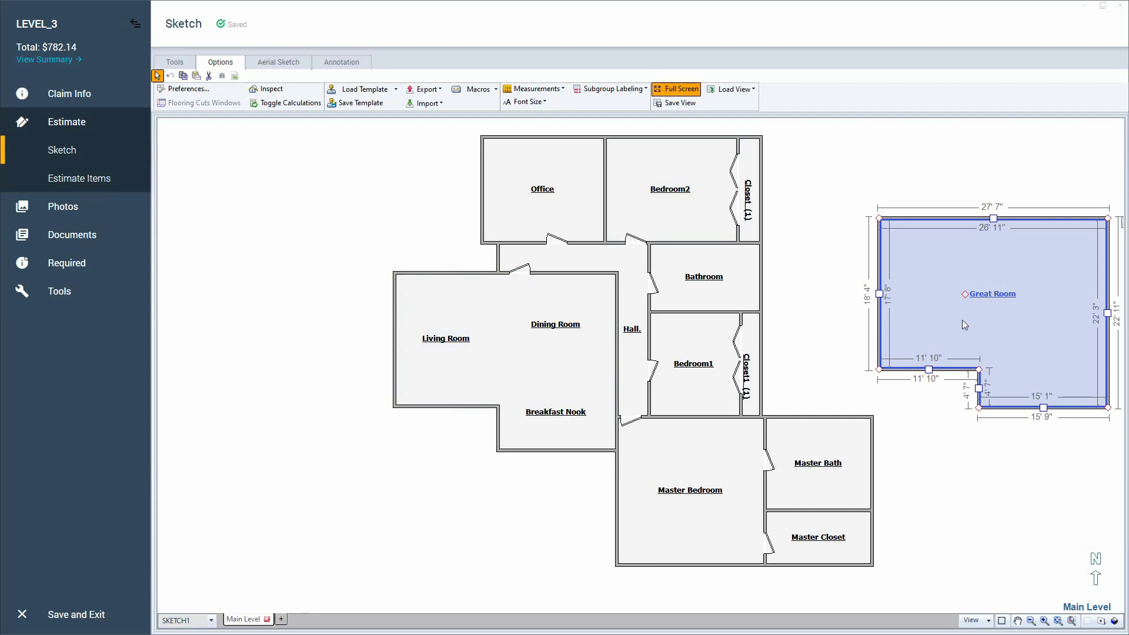
{"action": "left_click_drag", "start_coordinate": [965, 294], "coordinate": [918, 300]}
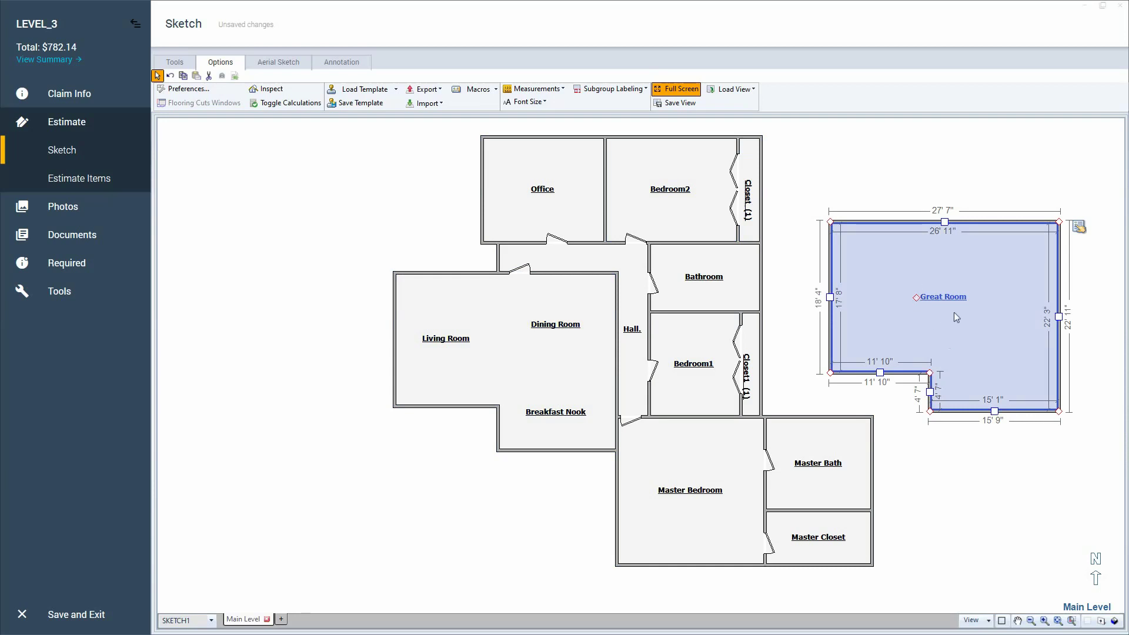
{"action": "left_click", "coordinate": [589, 260]}
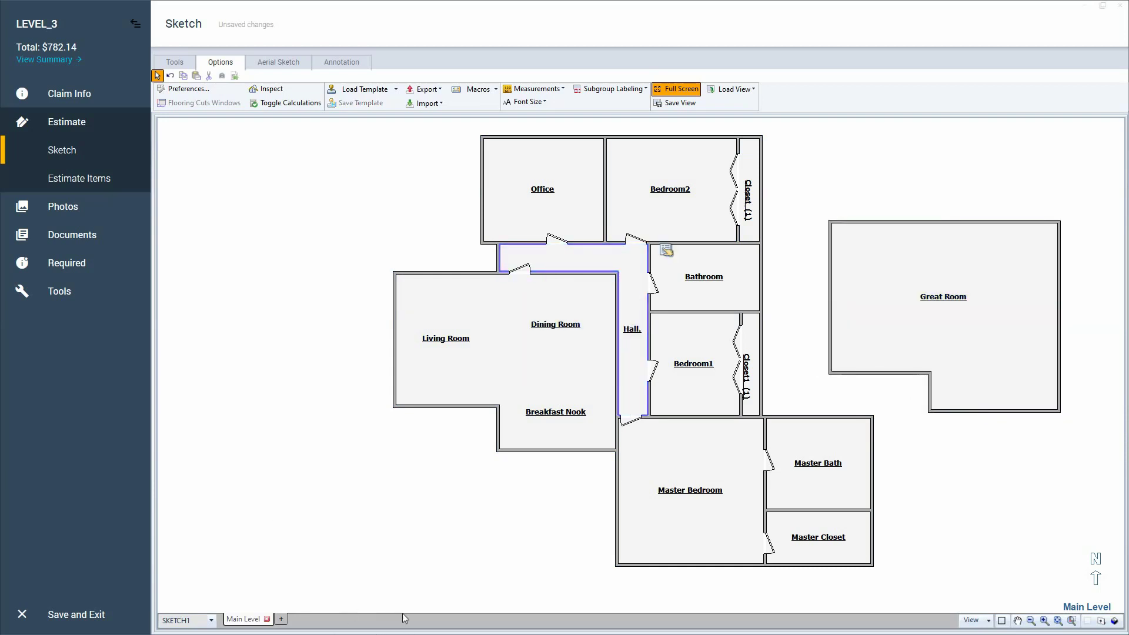
{"action": "left_click", "coordinate": [1089, 6]}
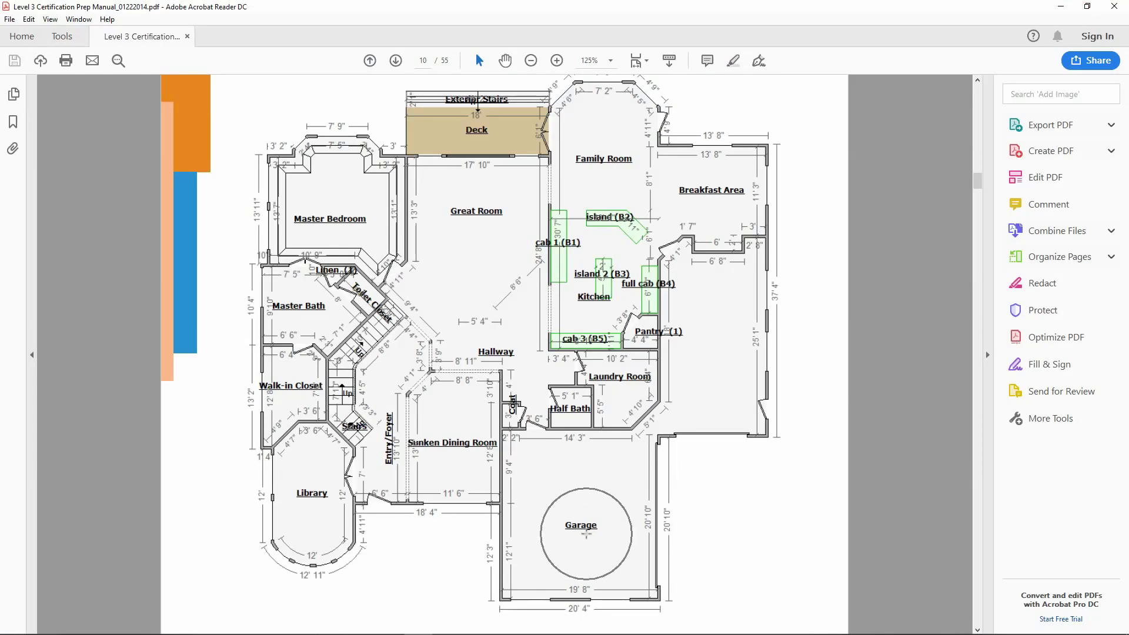
{"action": "left_click", "coordinate": [714, 315]}
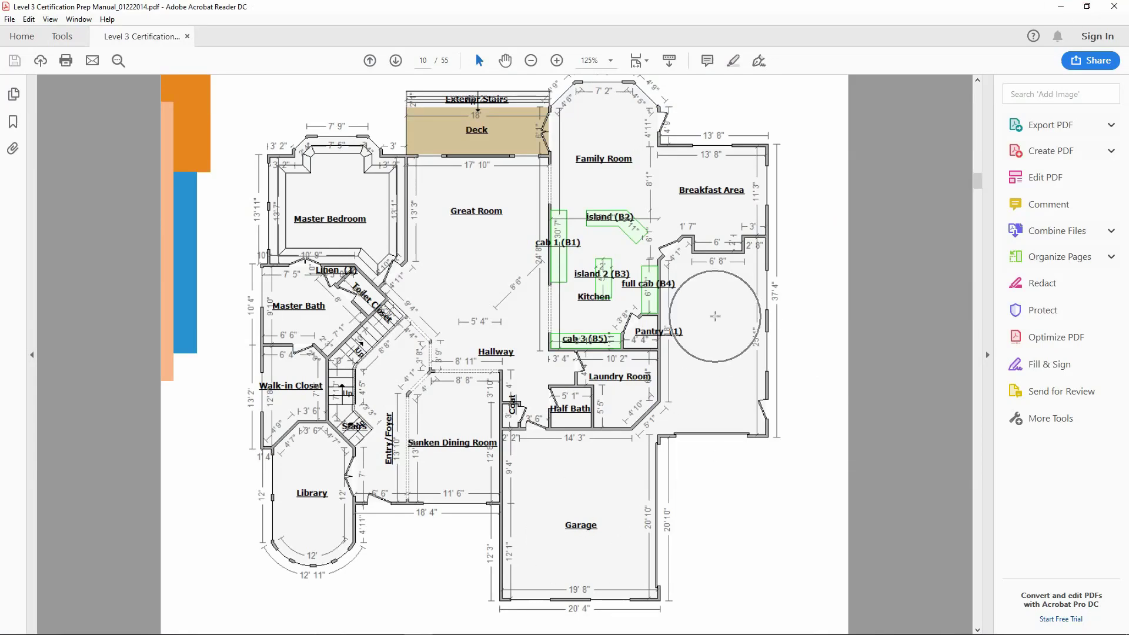
{"action": "left_click", "coordinate": [713, 355]}
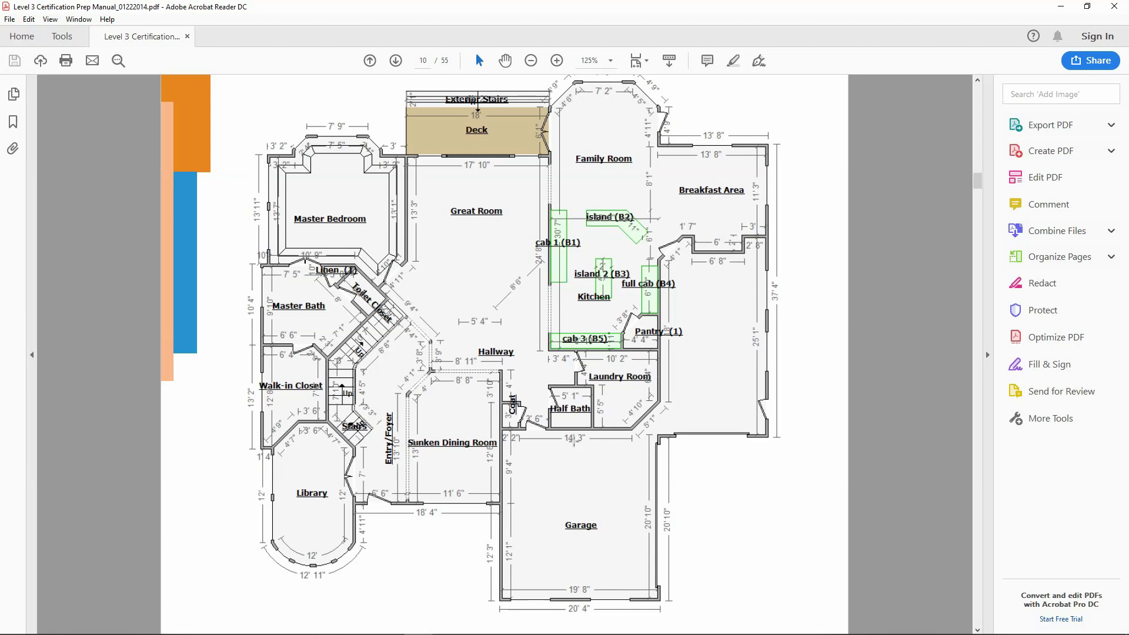
{"action": "mouse_move", "coordinate": [352, 622]}
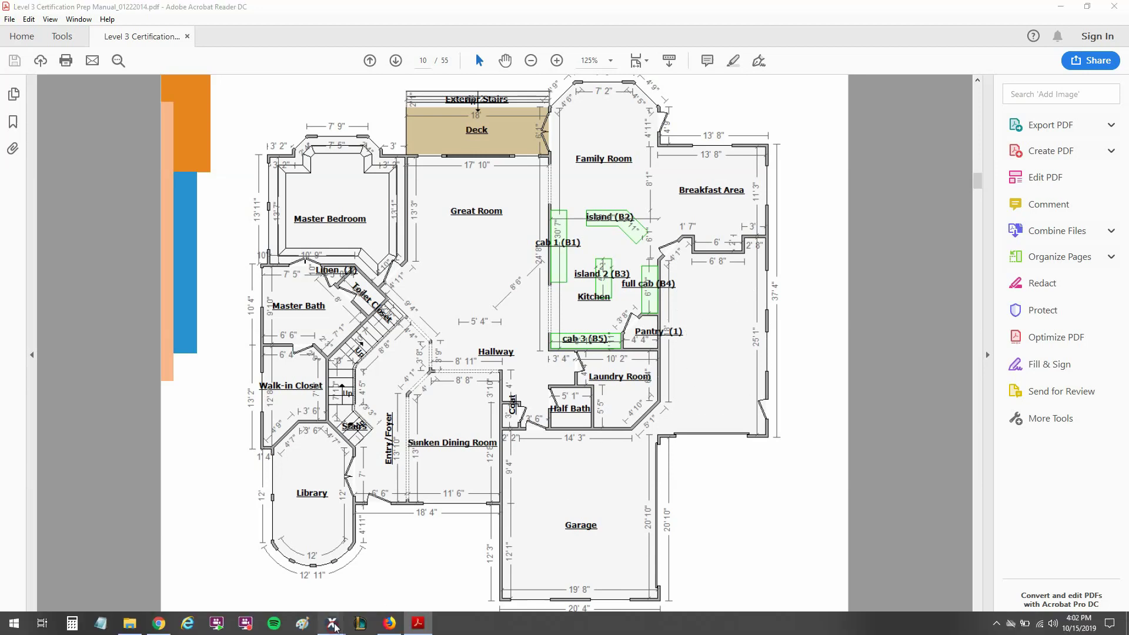
{"action": "left_click", "coordinate": [376, 585]}
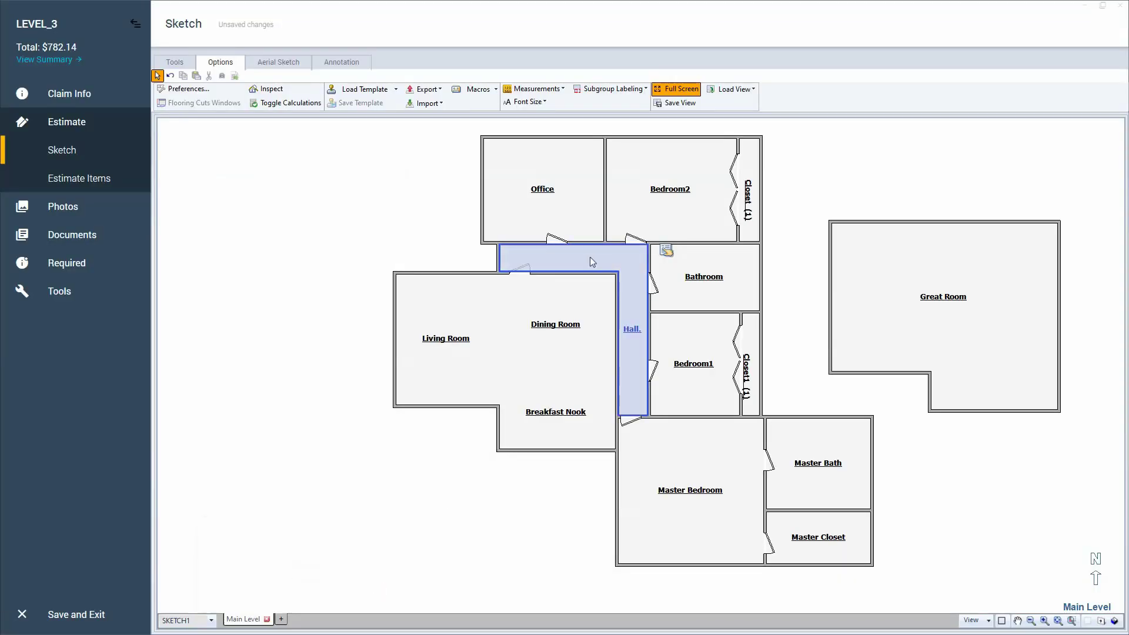
{"action": "left_click", "coordinate": [566, 271]}
{"action": "left_click", "coordinate": [69, 178]}
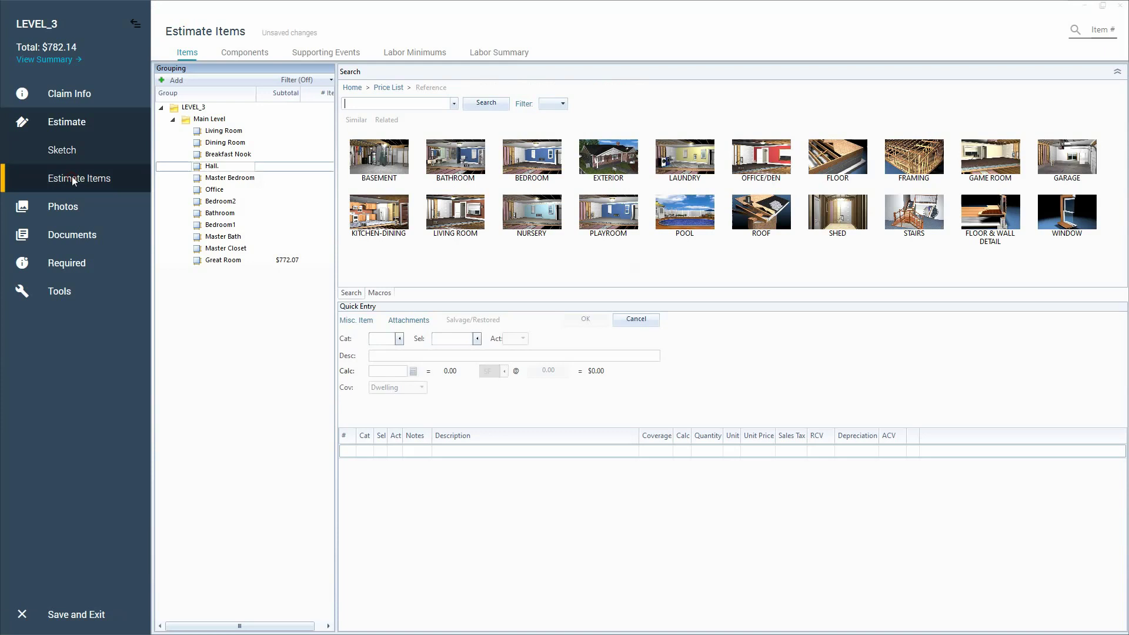
{"action": "left_click", "coordinate": [207, 168]}
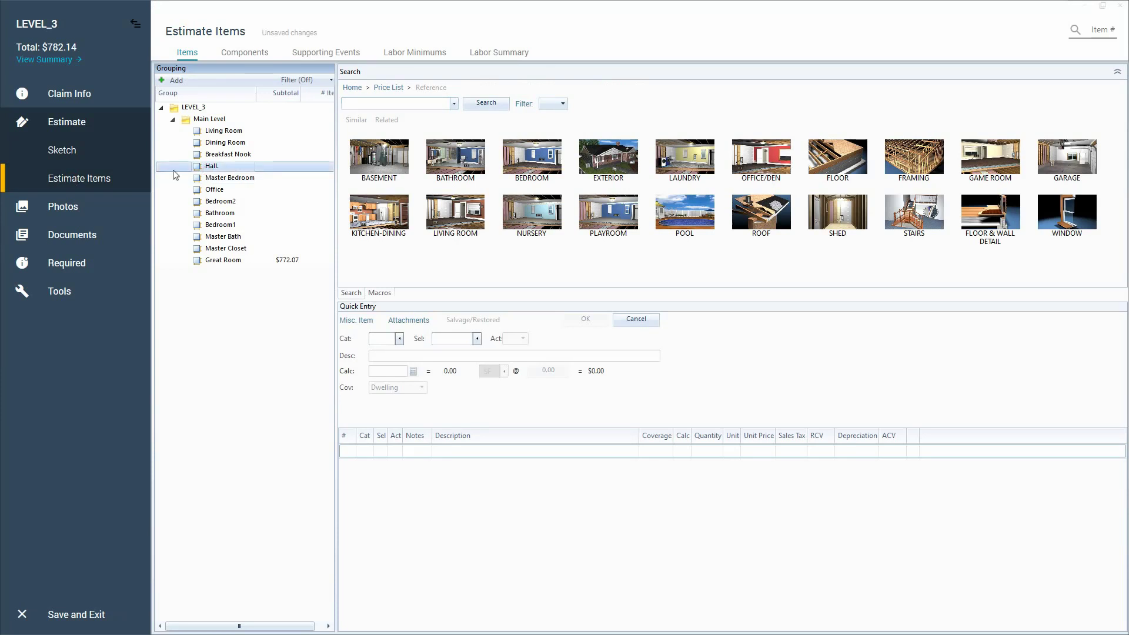
{"action": "left_click", "coordinate": [83, 147]}
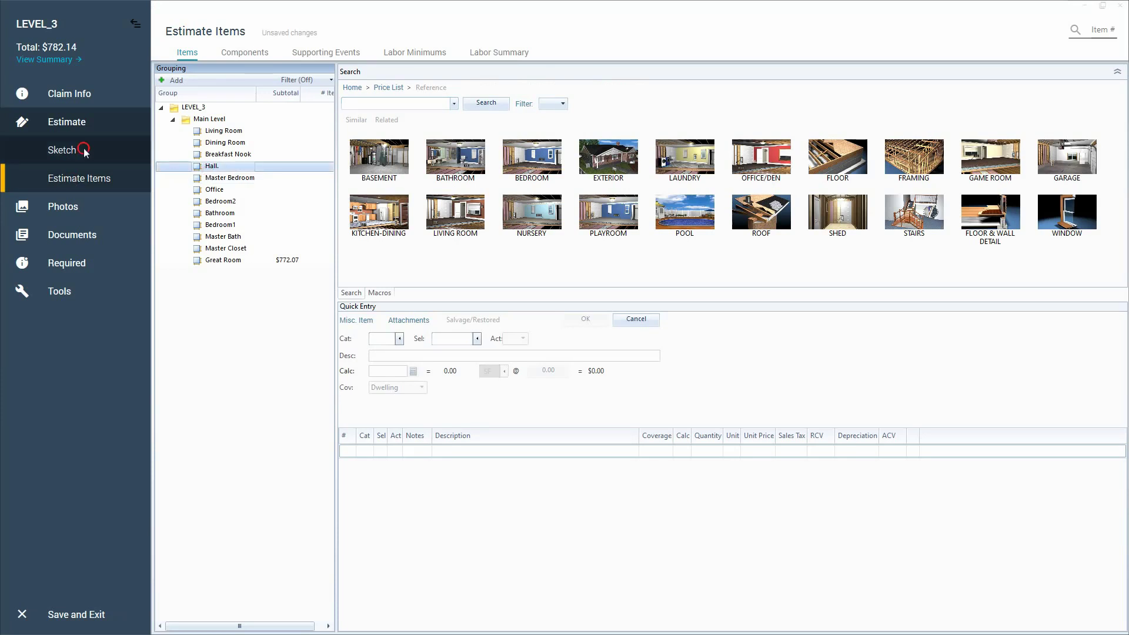
Step: Zoom in on the Hall and move its door lower along the Hall/Bathroom wall
{"action": "left_click", "coordinate": [599, 258]}
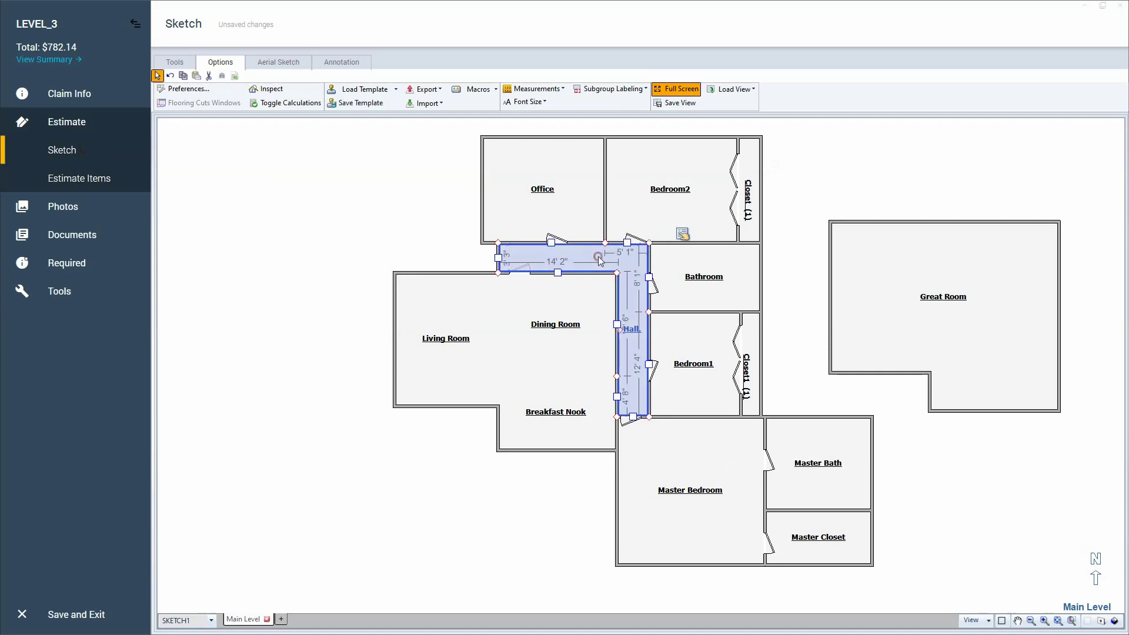
{"action": "scroll", "coordinate": [629, 340], "scroll_direction": "up", "scroll_amount": 2}
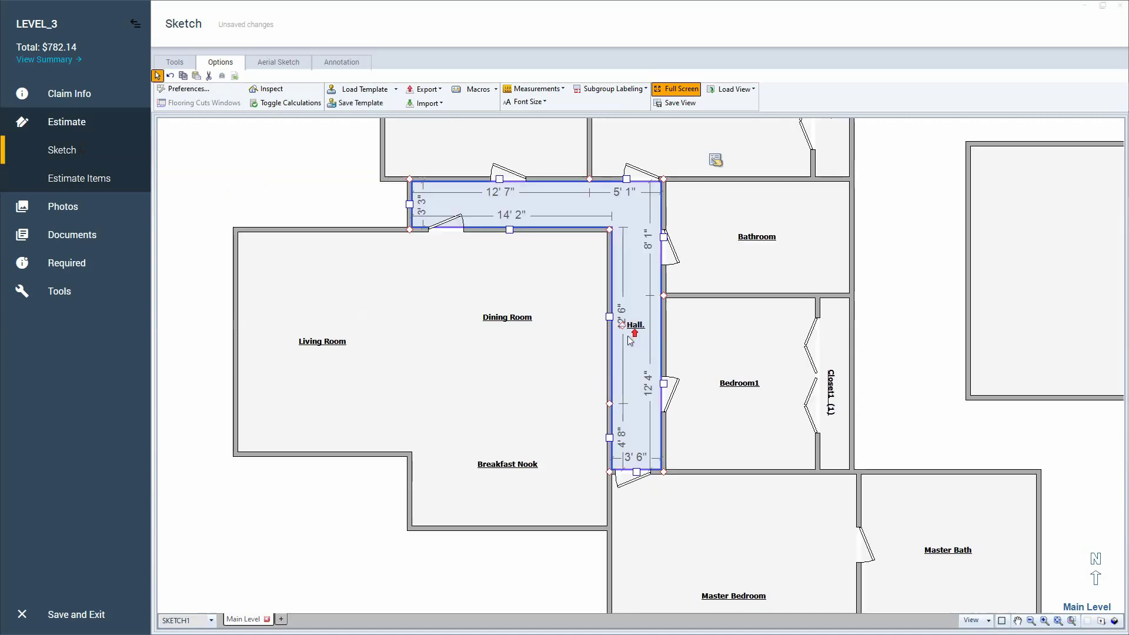
{"action": "left_click", "coordinate": [415, 186]}
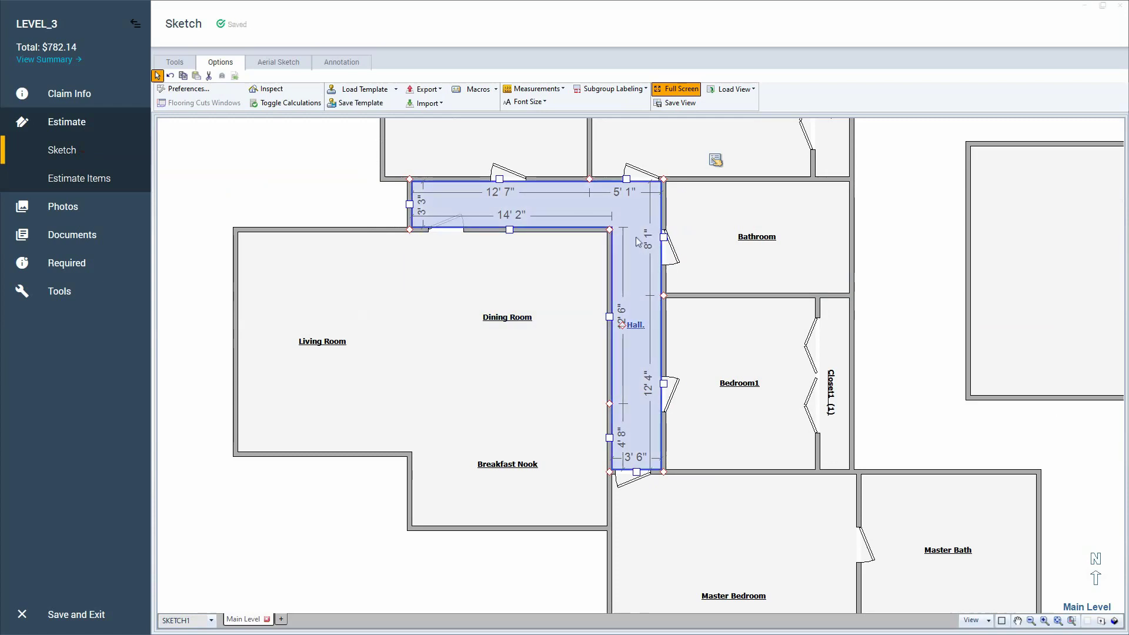
{"action": "left_click", "coordinate": [185, 63]}
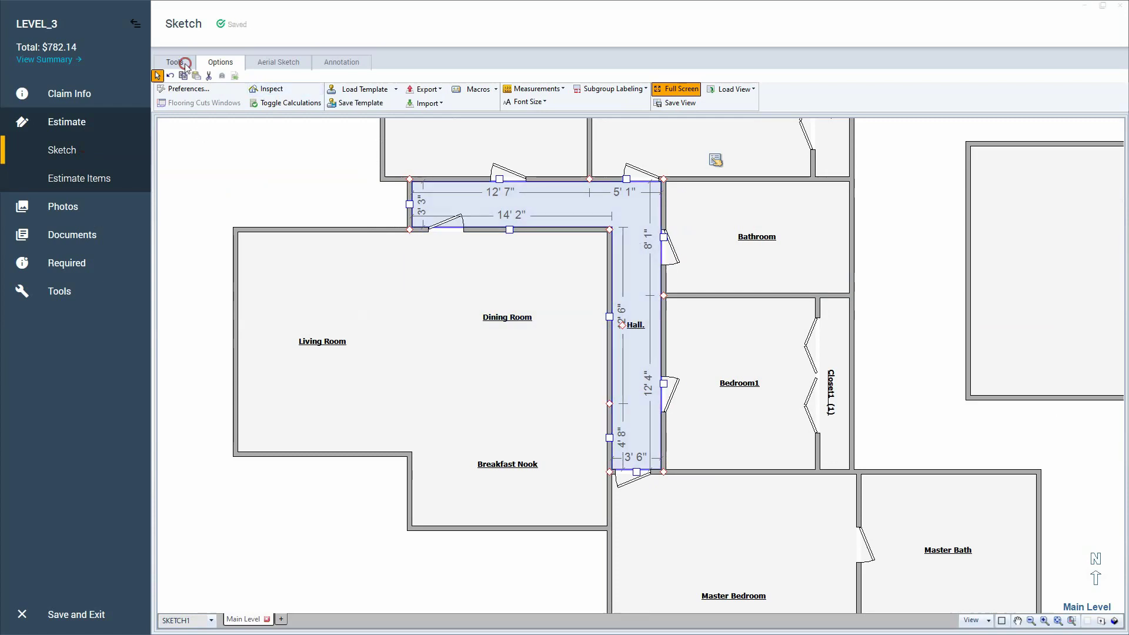
{"action": "left_click", "coordinate": [188, 104]}
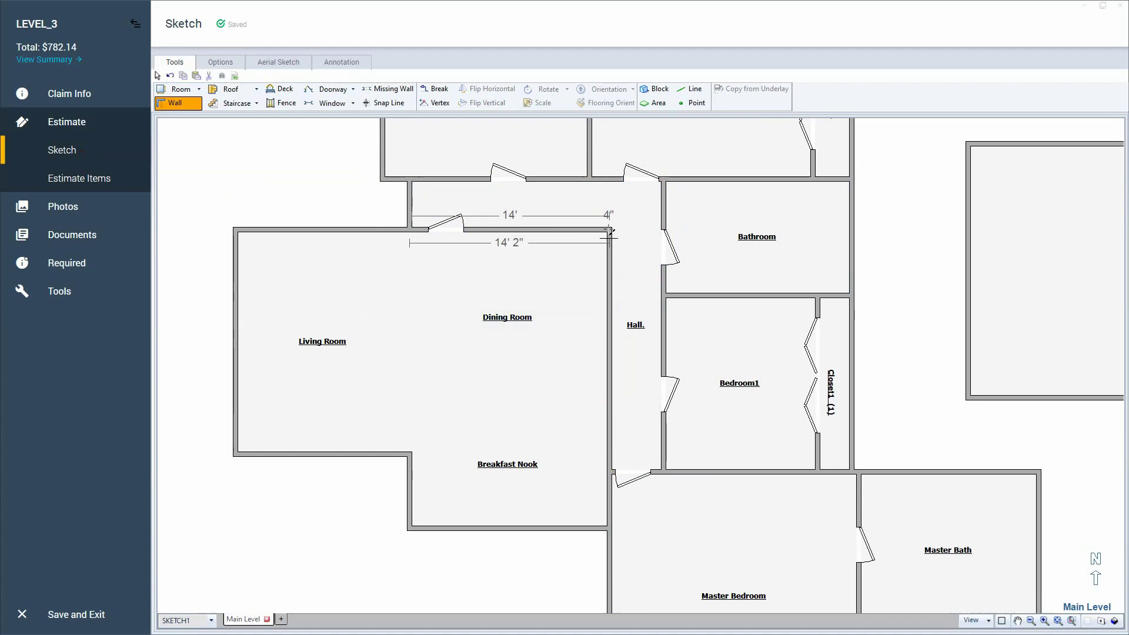
{"action": "key", "text": "Escape"}
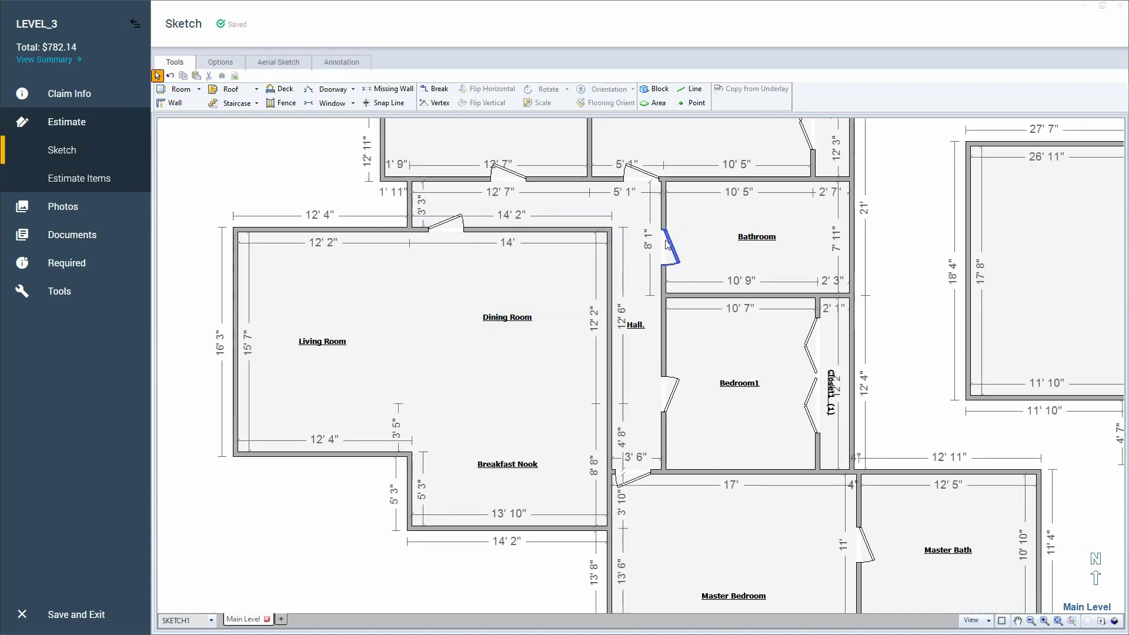
{"action": "left_click_drag", "start_coordinate": [667, 244], "coordinate": [664, 288]}
Step: Split off the hall's top leg with a wall at the Dining Room corner and name it Hall2
{"action": "left_click", "coordinate": [185, 105]}
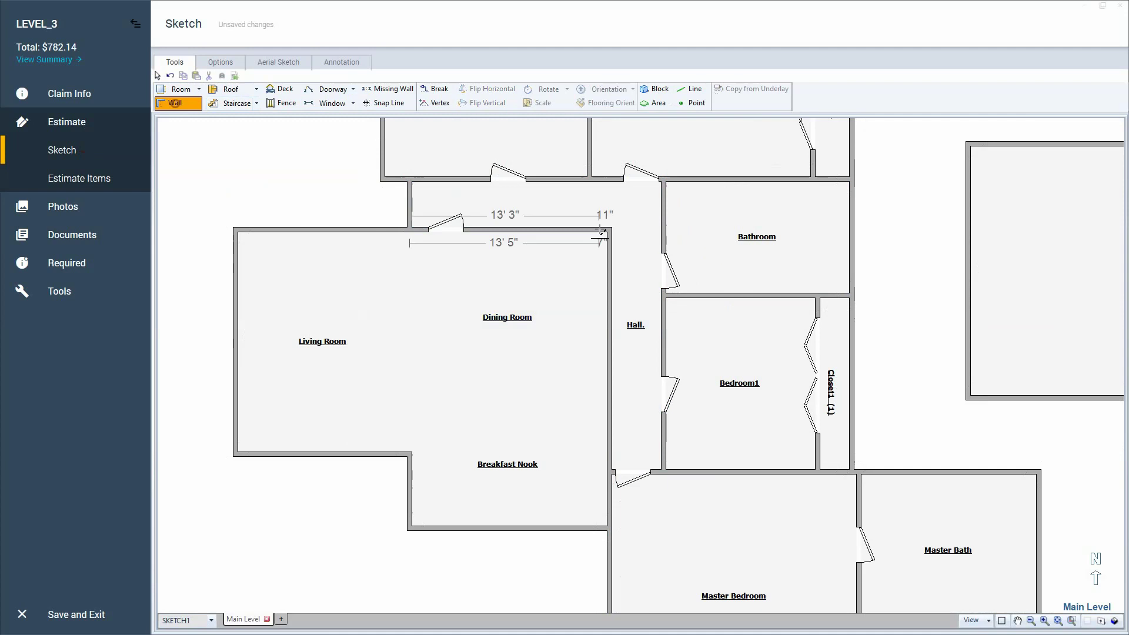
{"action": "left_click", "coordinate": [609, 230]}
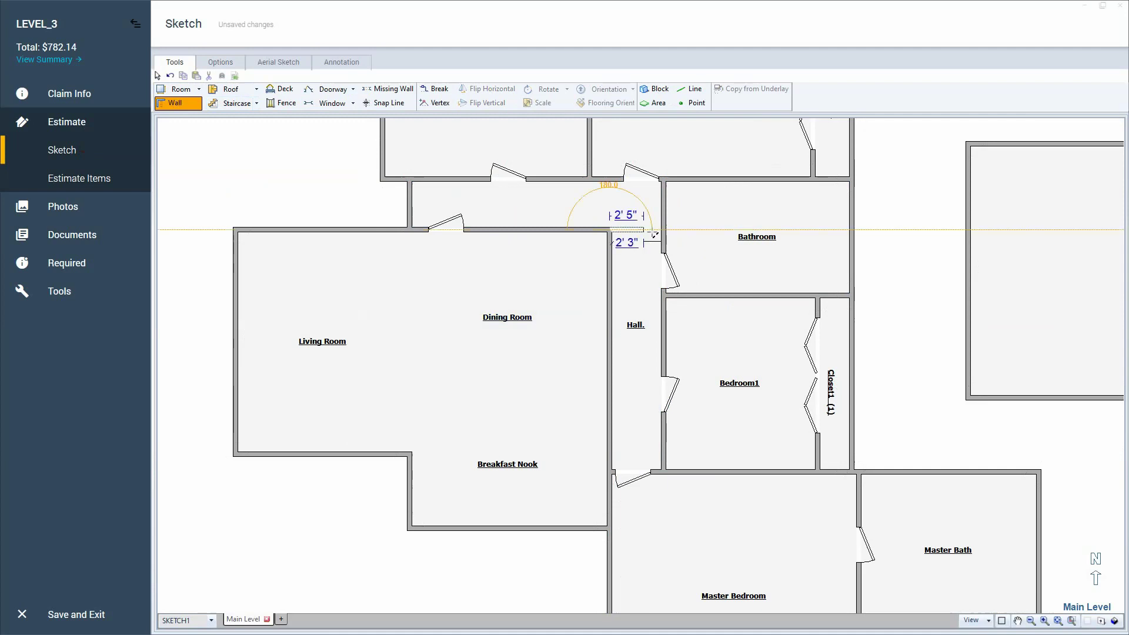
{"action": "key", "text": "Escape"}
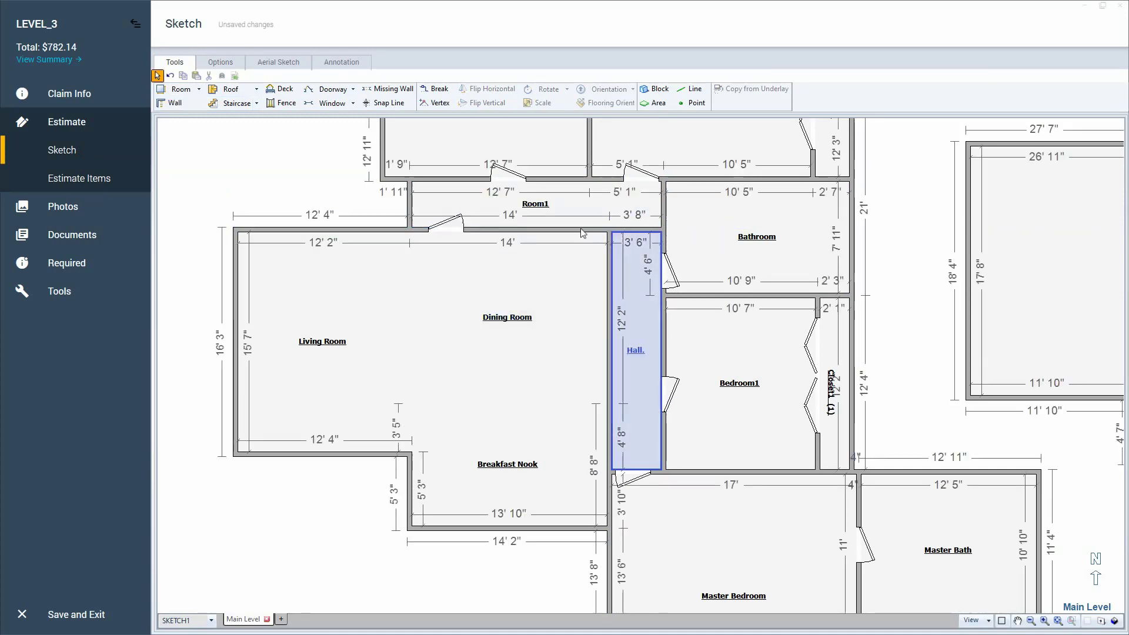
{"action": "left_click", "coordinate": [538, 204]}
{"action": "left_click", "coordinate": [537, 204]}
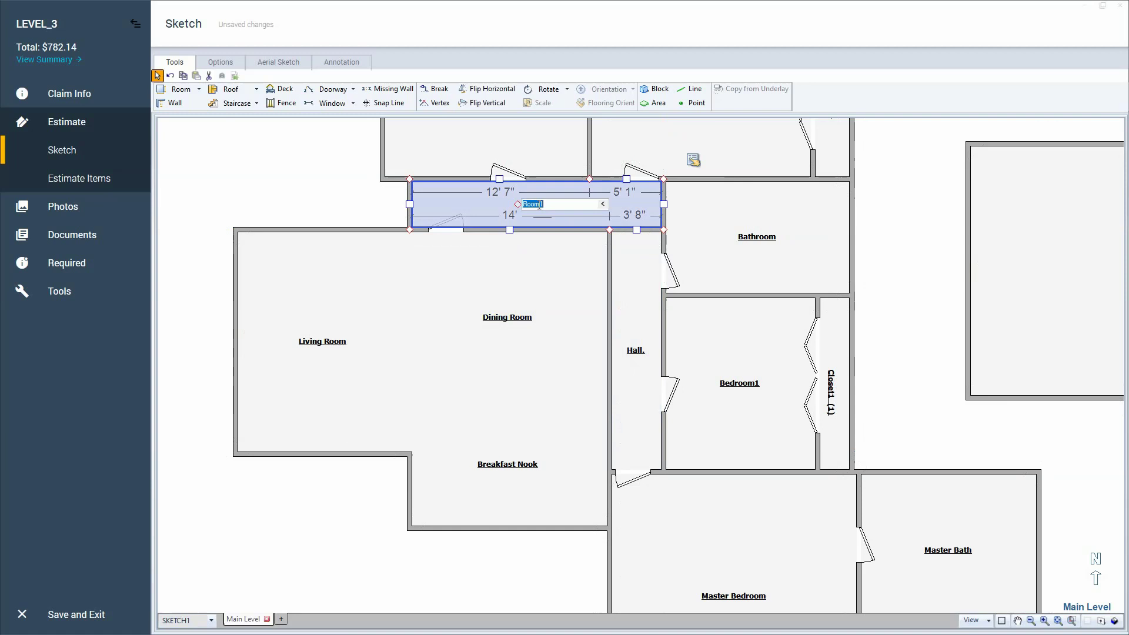
{"action": "type", "text": "Hall2"}
{"action": "left_click", "coordinate": [618, 244]}
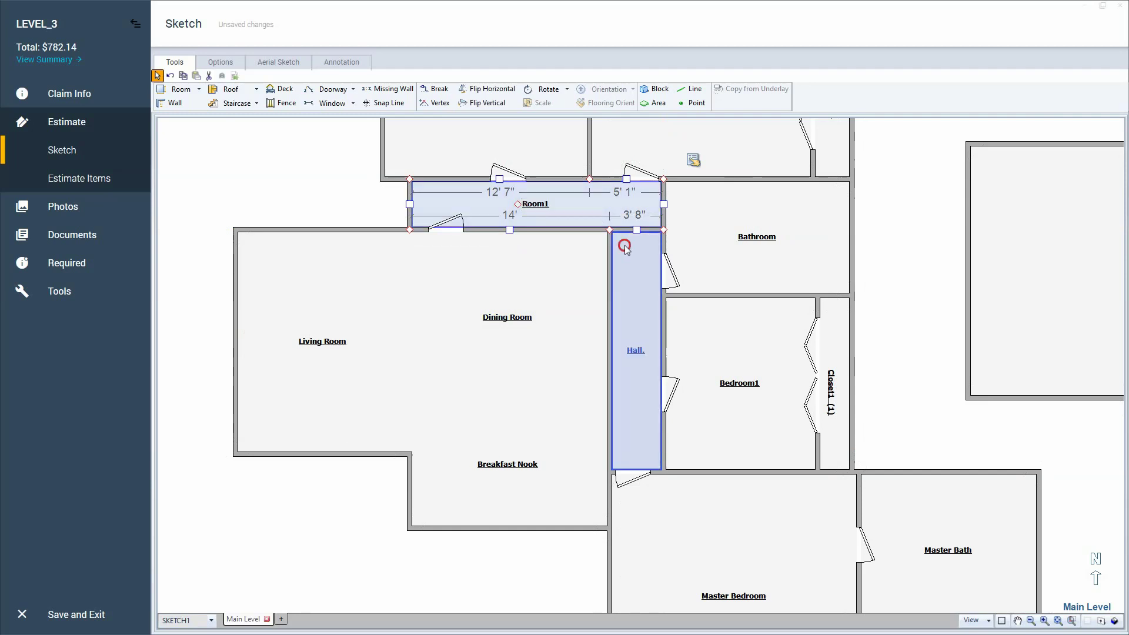
Step: Delete the divider wall between Hall2 and Hall, then select Hall2
{"action": "left_click", "coordinate": [628, 230]}
{"action": "key", "text": "Delete"}
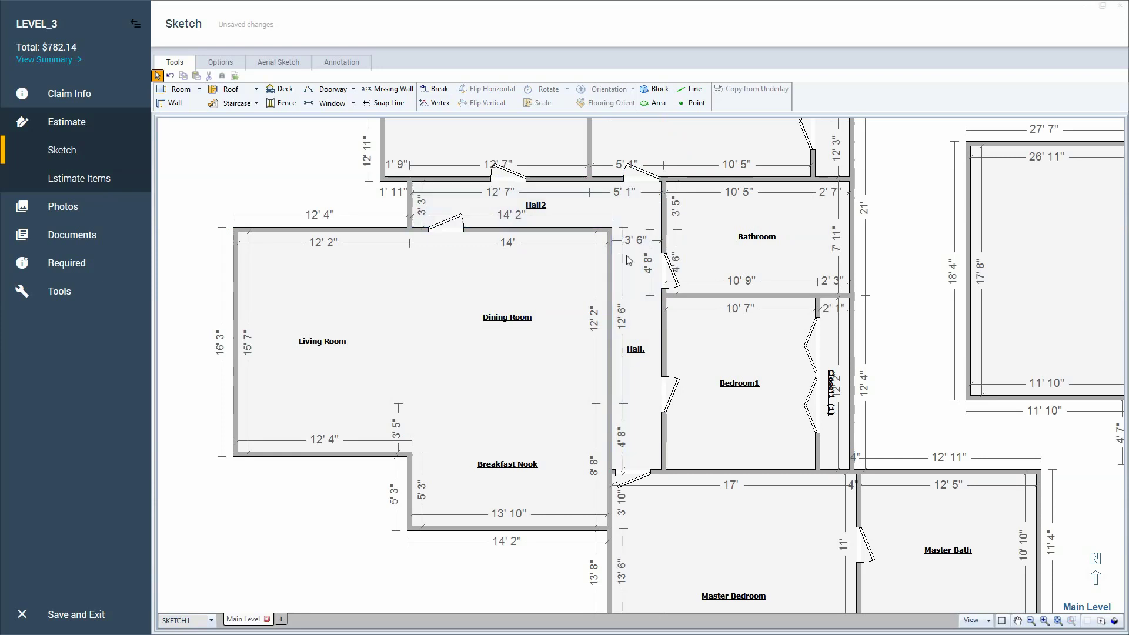
{"action": "left_click", "coordinate": [540, 207]}
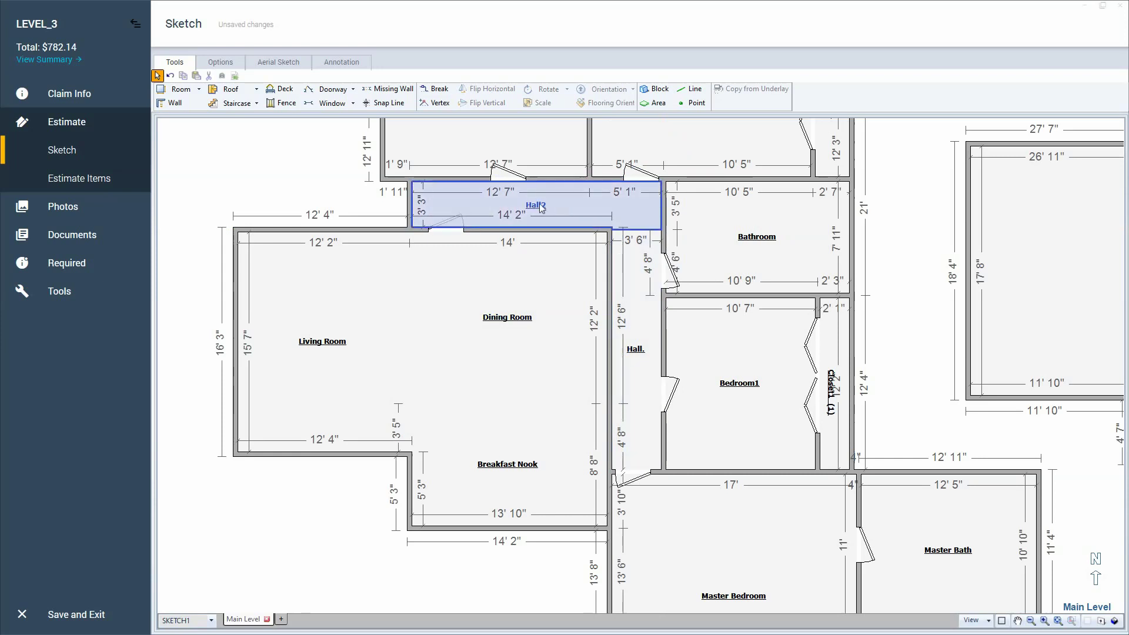
{"action": "left_click", "coordinate": [541, 207]}
Step: Set Hall2's Show Label property to No, close the panel, and go to Estimate Items
{"action": "mouse_move", "coordinate": [695, 163]}
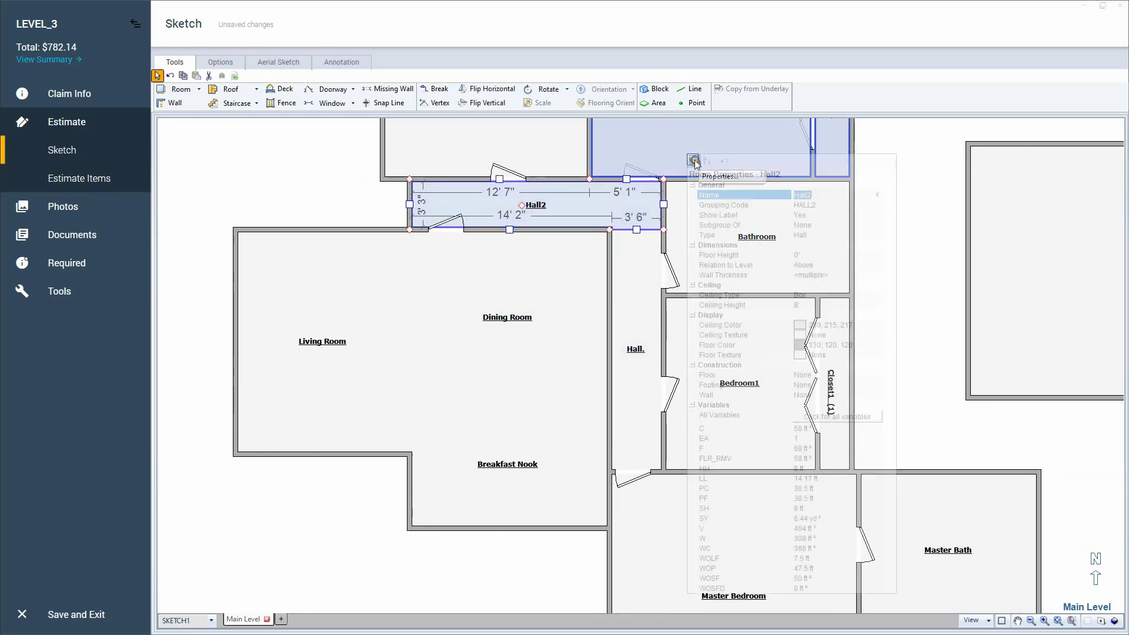
{"action": "left_click", "coordinate": [820, 214]}
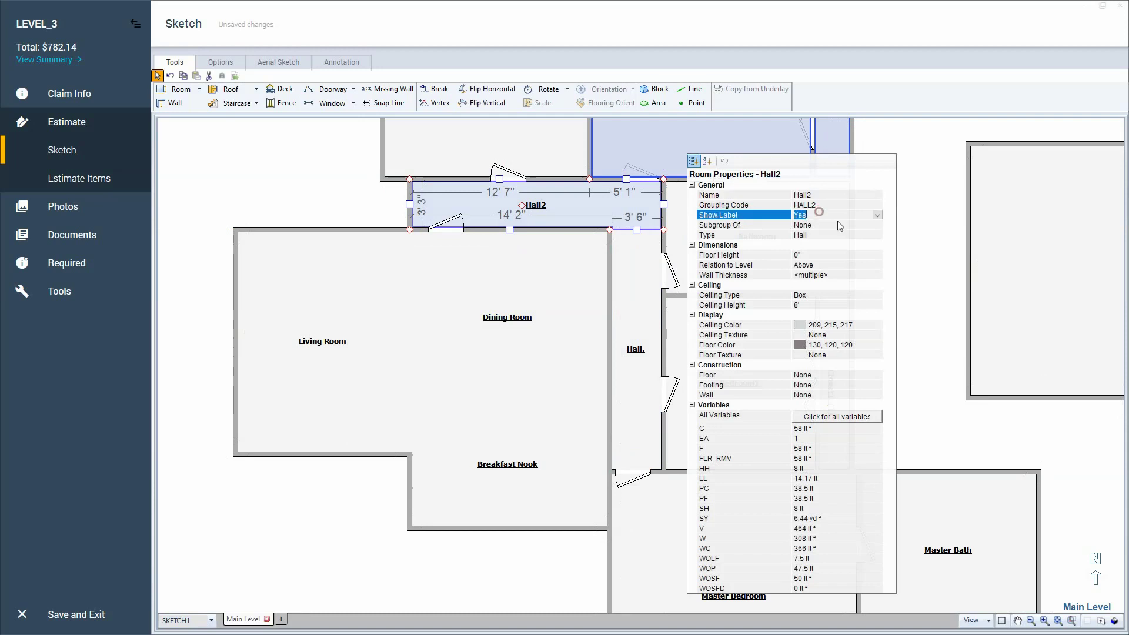
{"action": "left_click", "coordinate": [876, 214]}
{"action": "left_click", "coordinate": [824, 229]}
{"action": "left_click", "coordinate": [921, 206]}
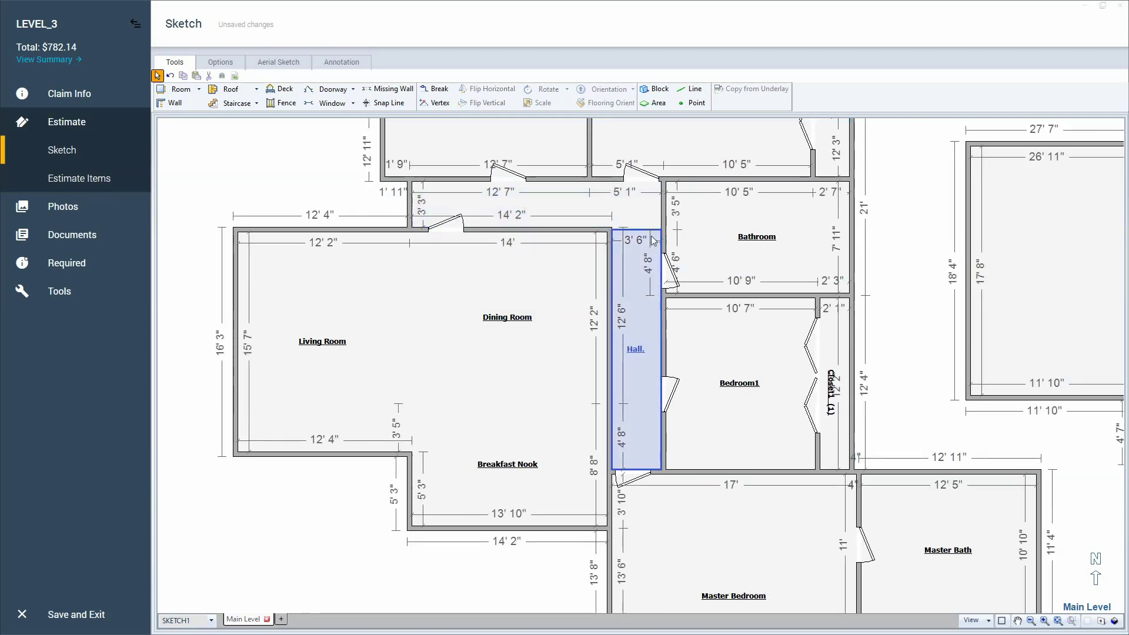
{"action": "left_click", "coordinate": [83, 177]}
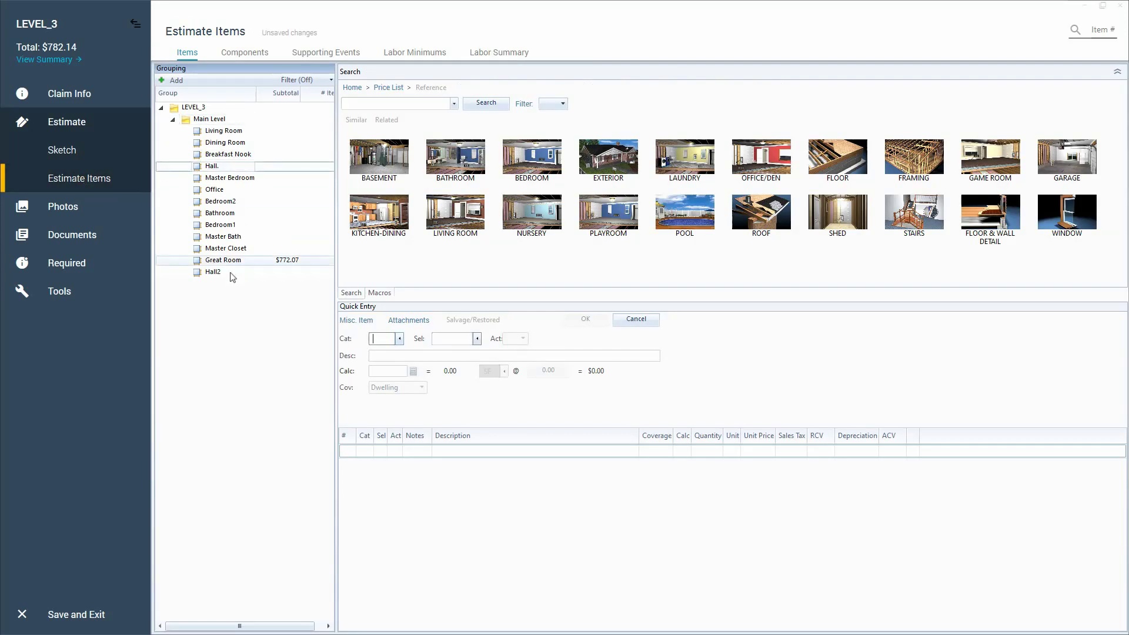
Step: Return from Estimate Items to the Main Level Sketch page
{"action": "left_click", "coordinate": [66, 152]}
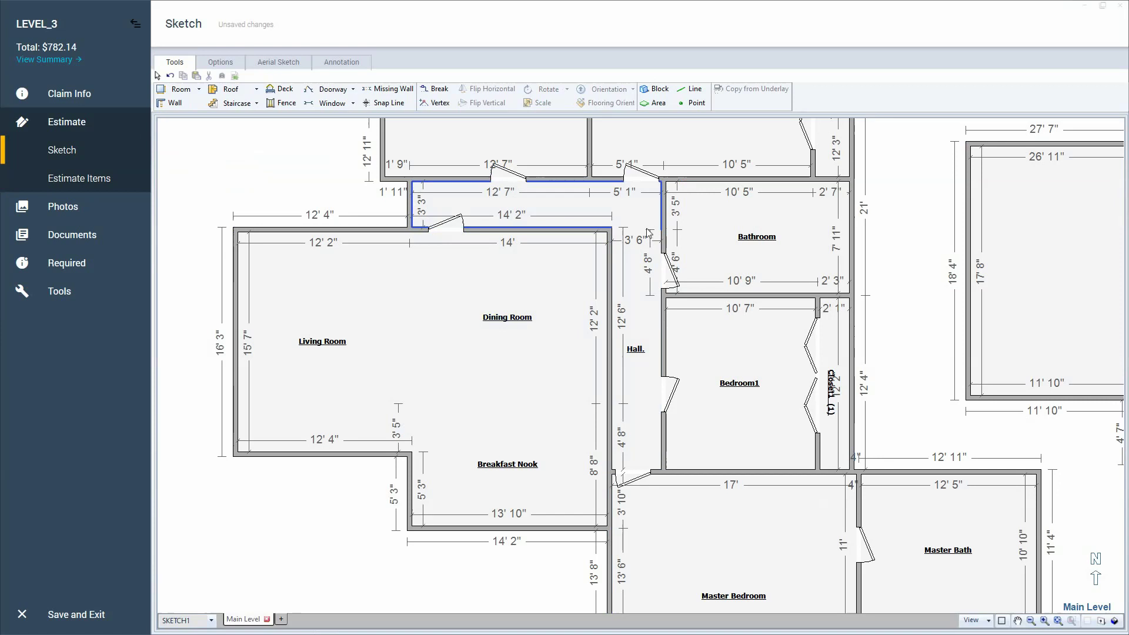
{"action": "scroll", "coordinate": [642, 249], "scroll_direction": "down", "scroll_amount": 5}
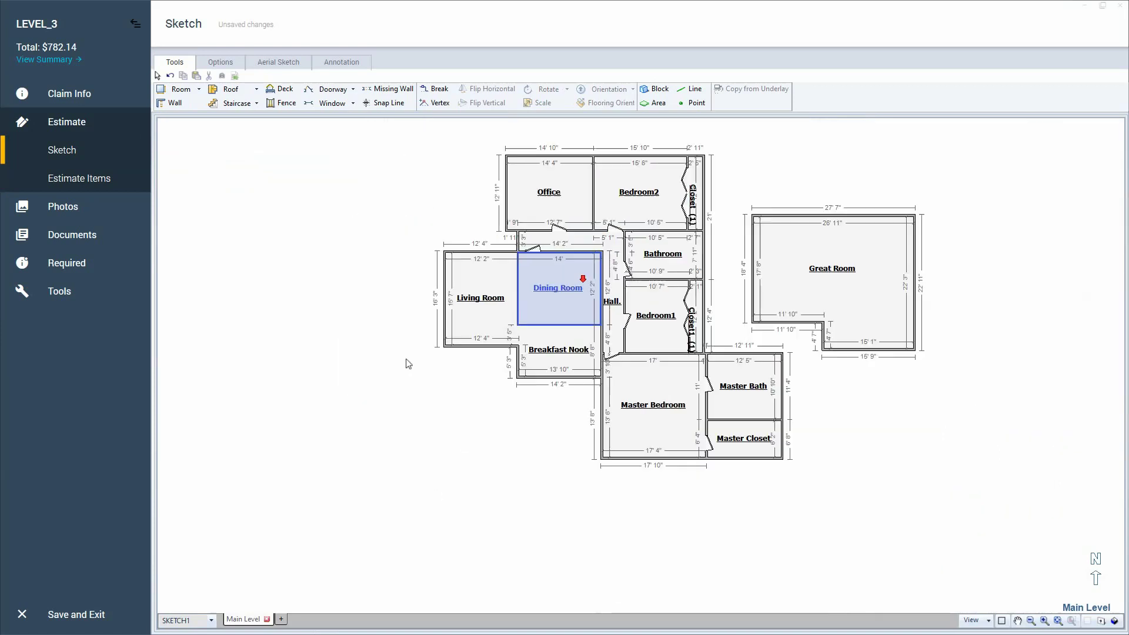
{"action": "scroll", "coordinate": [373, 322], "scroll_direction": "up", "scroll_amount": 1}
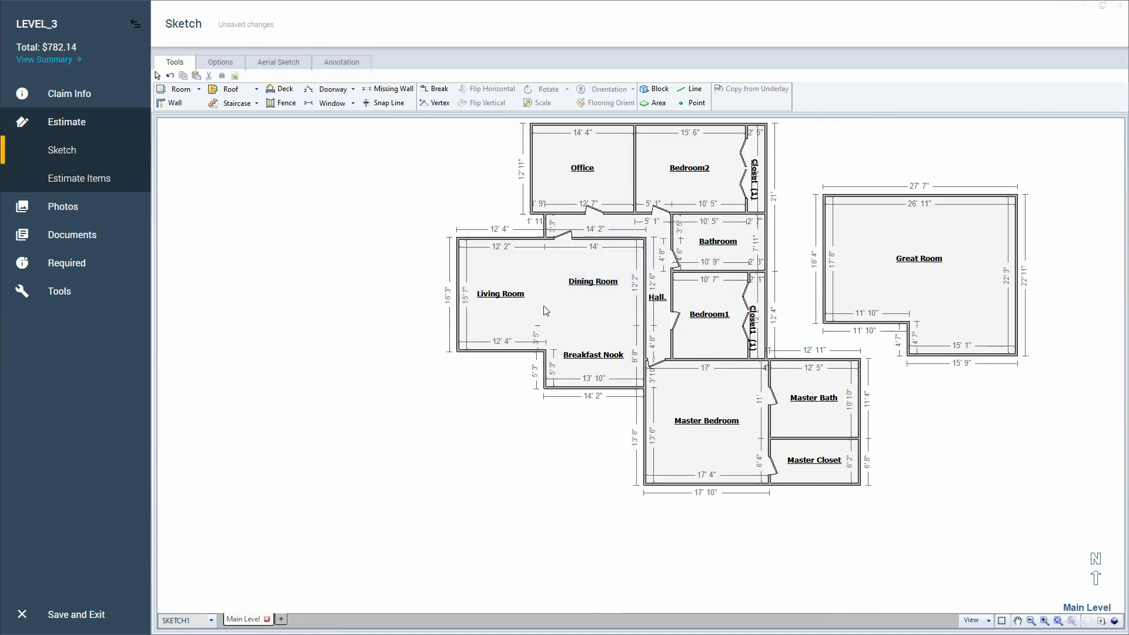
{"action": "left_click", "coordinate": [596, 312]}
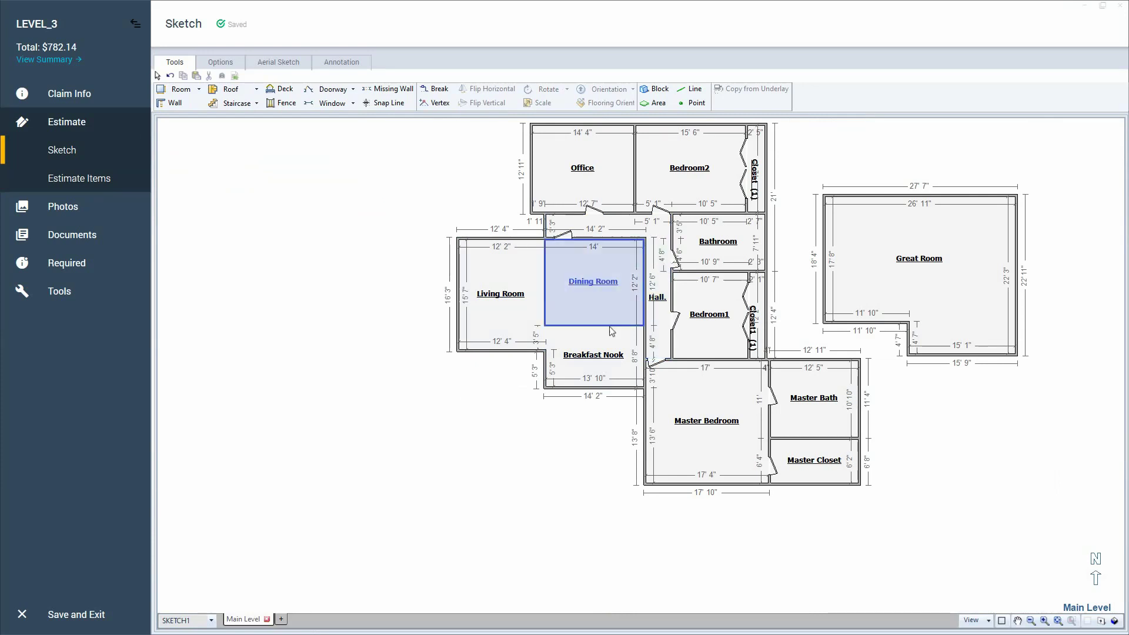
{"action": "scroll", "coordinate": [607, 360], "scroll_direction": "up", "scroll_amount": 3}
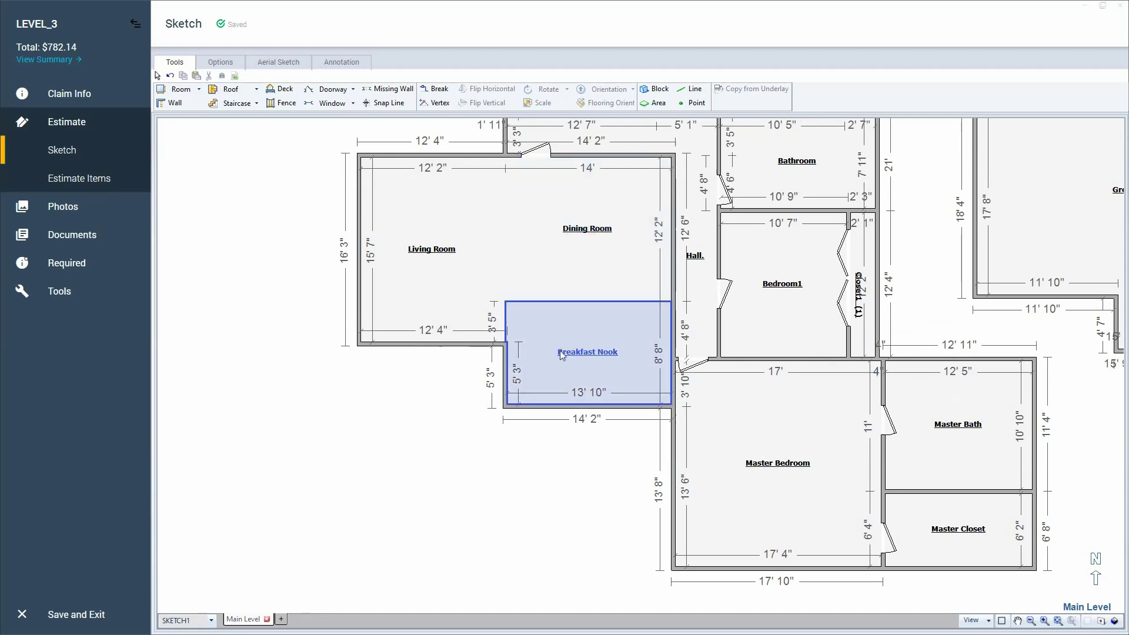
{"action": "scroll", "coordinate": [570, 255], "scroll_direction": "down", "scroll_amount": 2}
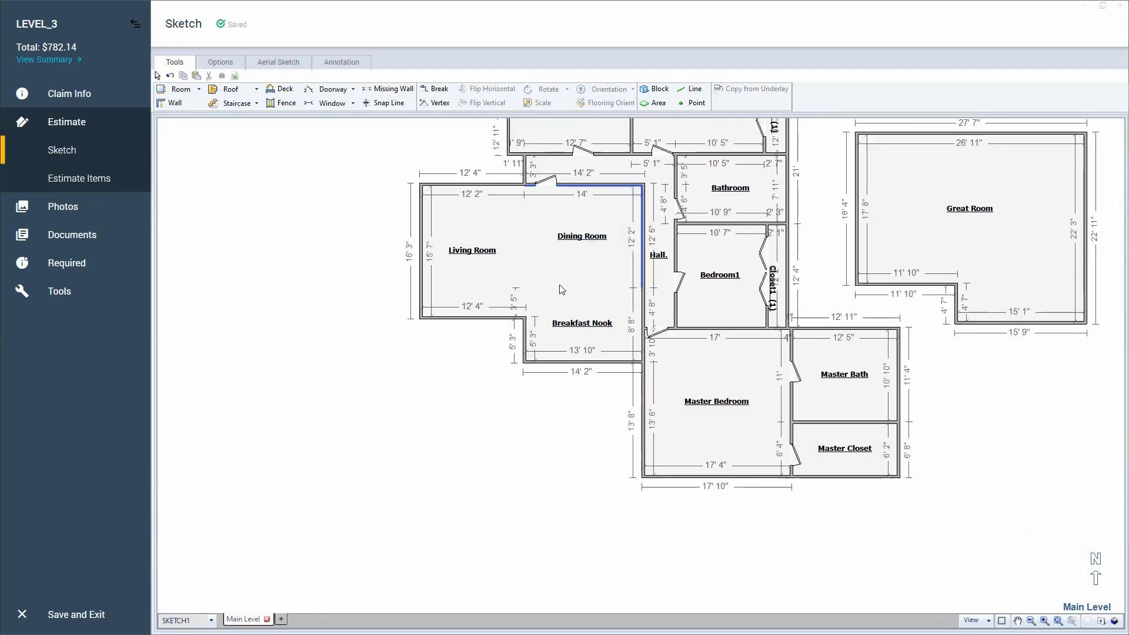